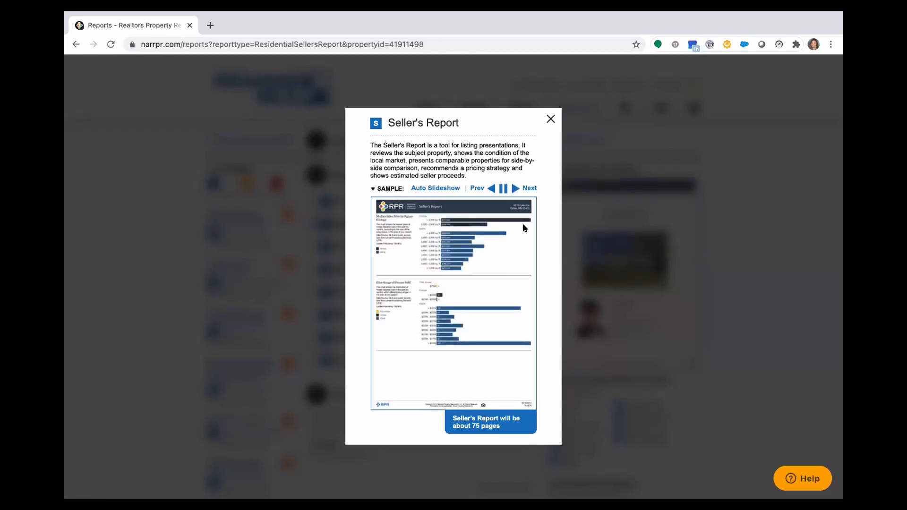
click(550, 119)
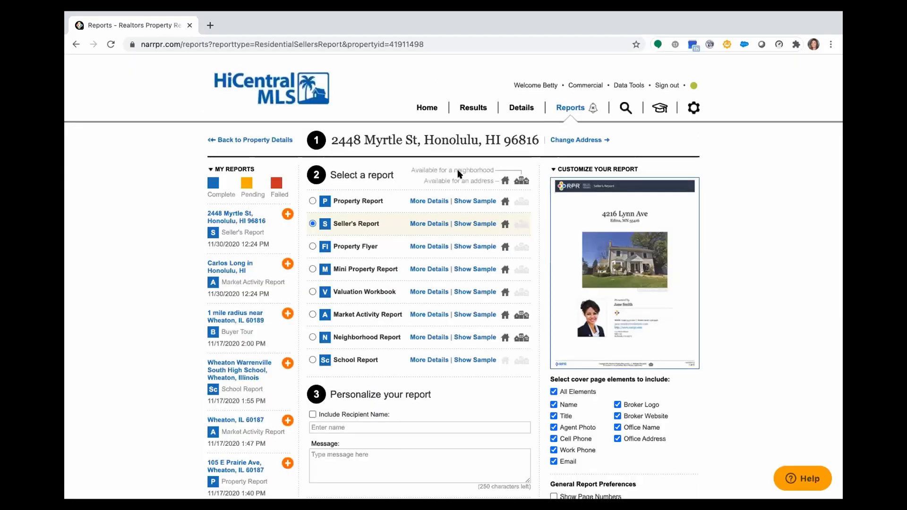
- Expand More Details on the Seller's Report and review its element checkboxes and profile info
click(434, 222)
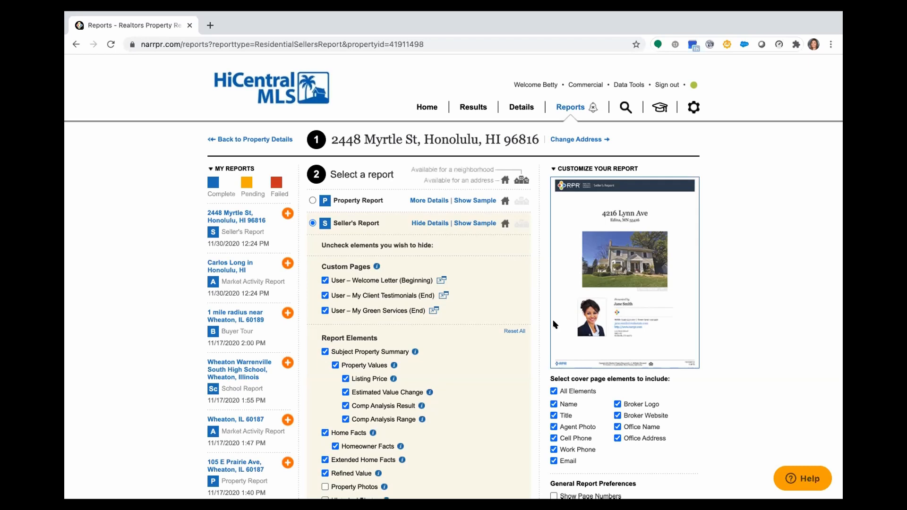
scroll(630, 342, down, 4)
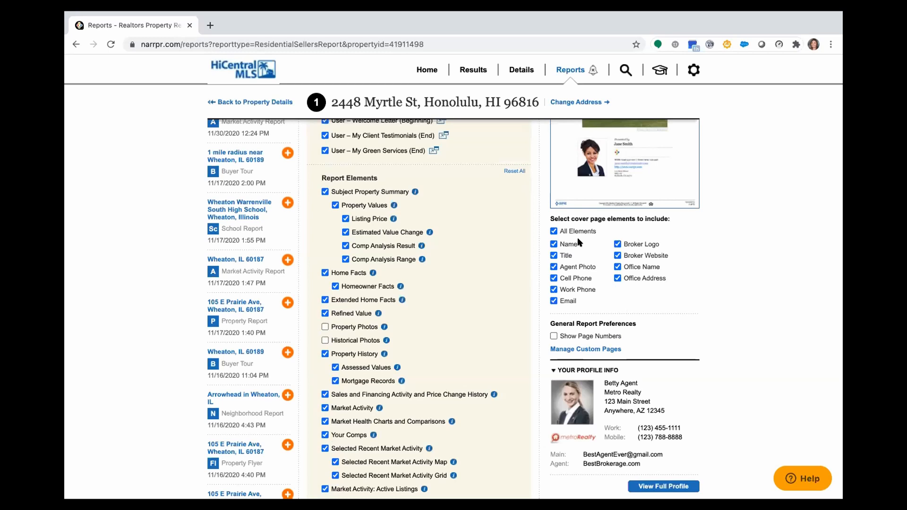
scroll(578, 244, down, 4)
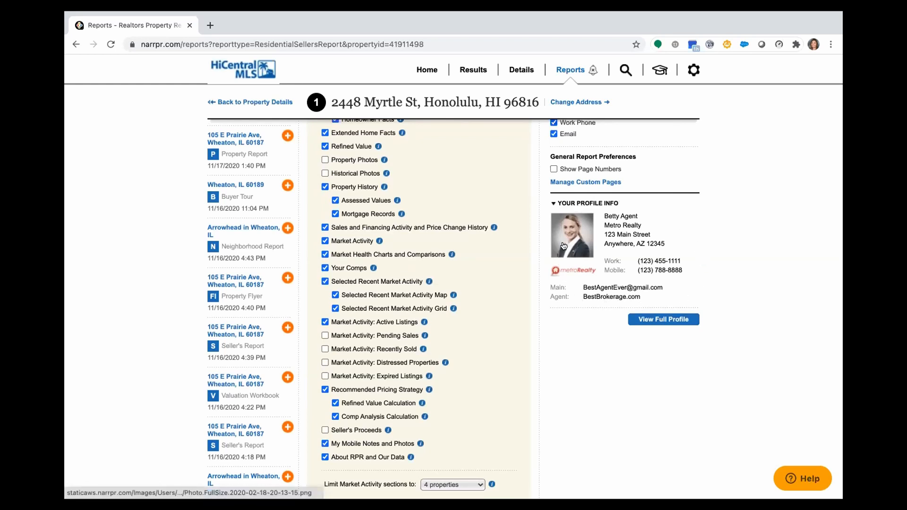
scroll(564, 246, down, 1)
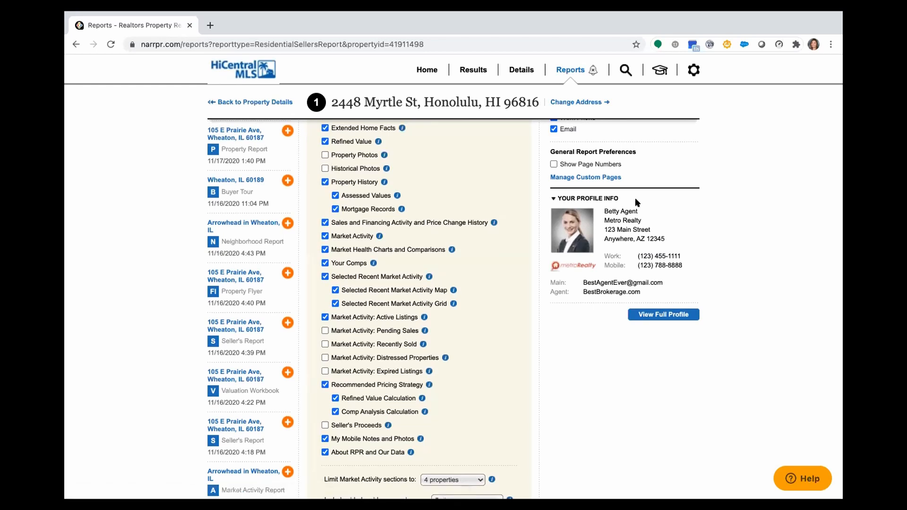
- Preview the My Client Testimonials custom page, then add an agent bio page at Beginning
click(586, 177)
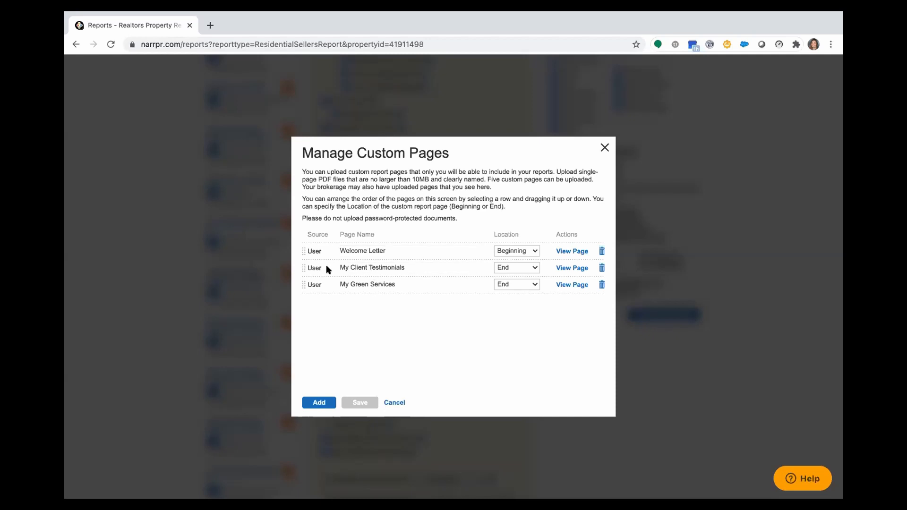
click(572, 268)
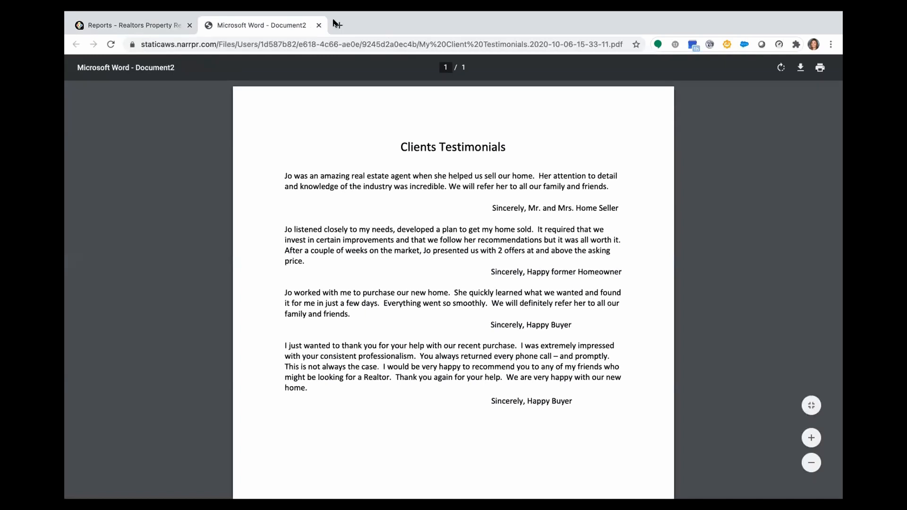
click(319, 25)
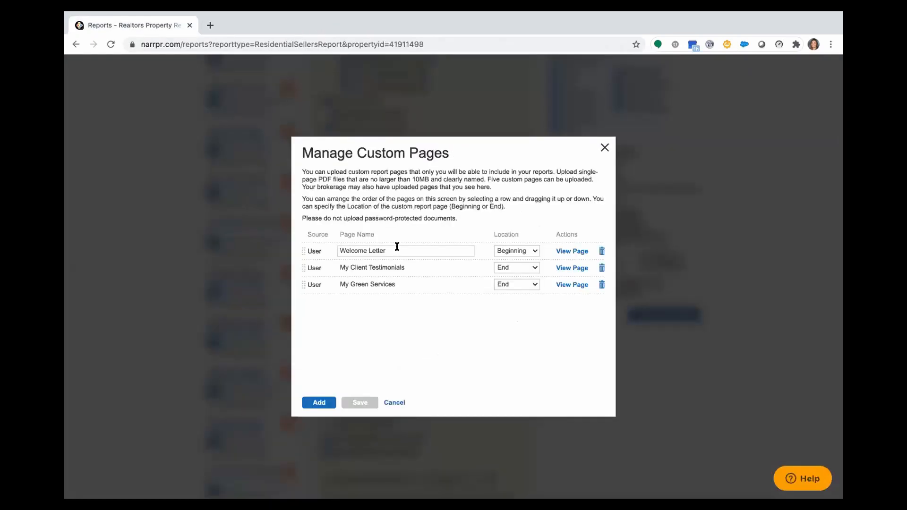
click(311, 403)
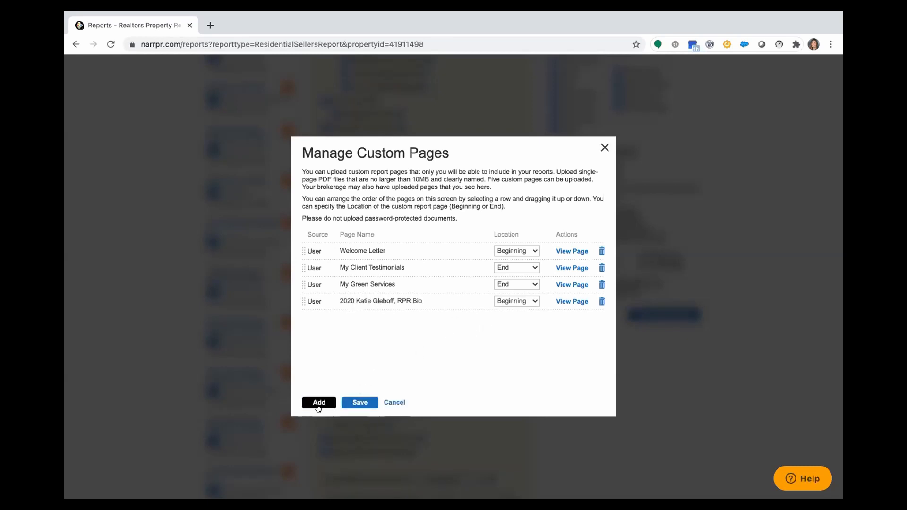
click(318, 404)
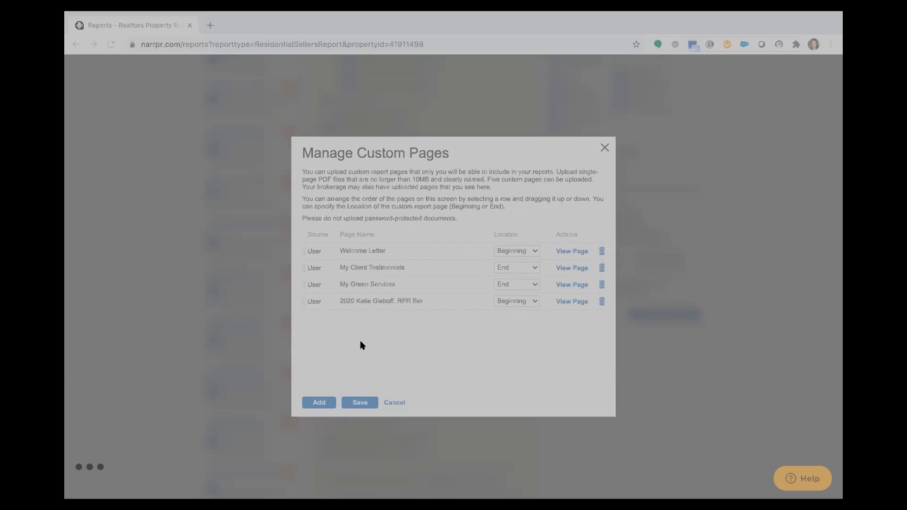
- Upload Sterlingshire - RVM® as an End page, delete Welcome Letter, and save
click(654, 429)
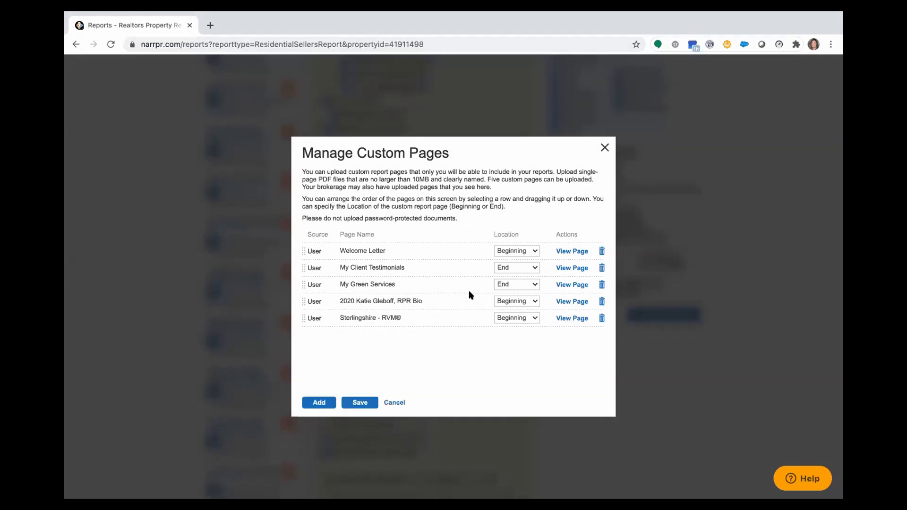
click(446, 319)
click(517, 318)
click(516, 329)
click(601, 251)
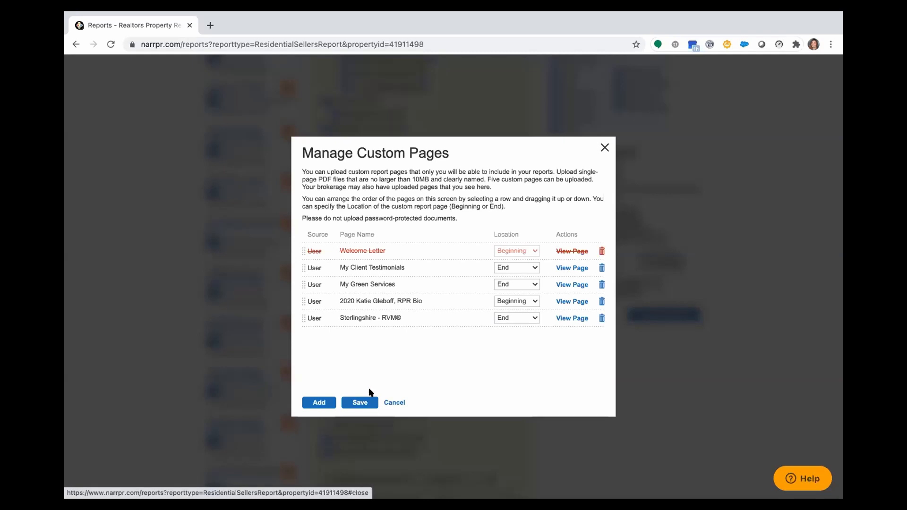
click(363, 403)
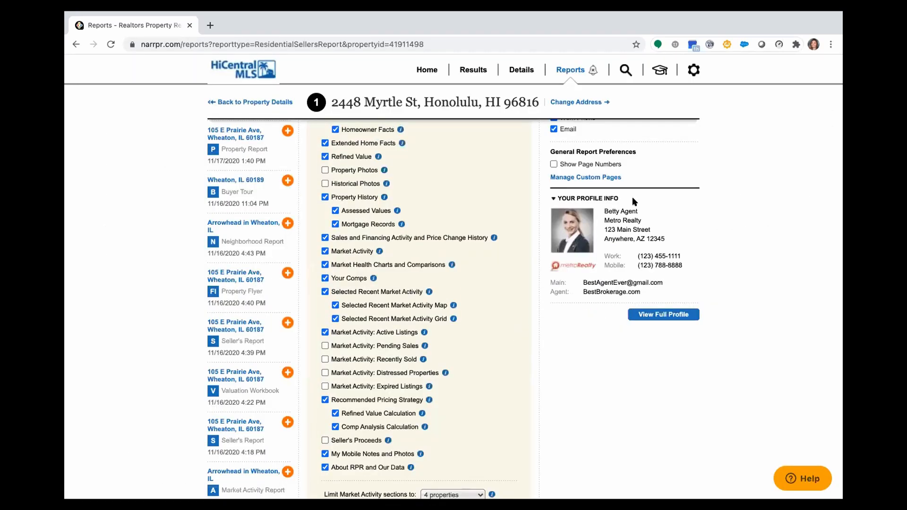
- Reopen the custom pages manager, demonstrate reordering Sterlingshire, and close it
click(579, 177)
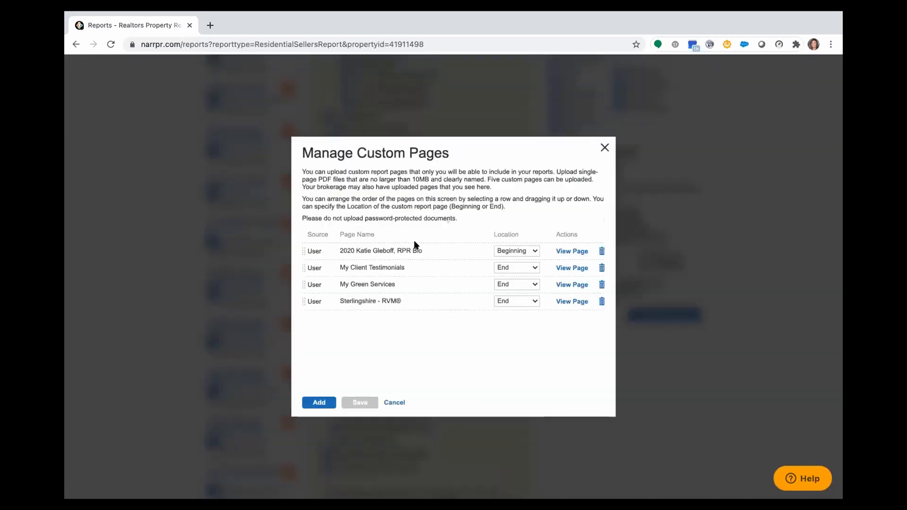
mouse_move(303, 300)
mouse_down()
mouse_move(311, 241)
mouse_move(292, 314)
mouse_move(296, 298)
mouse_up()
click(318, 402)
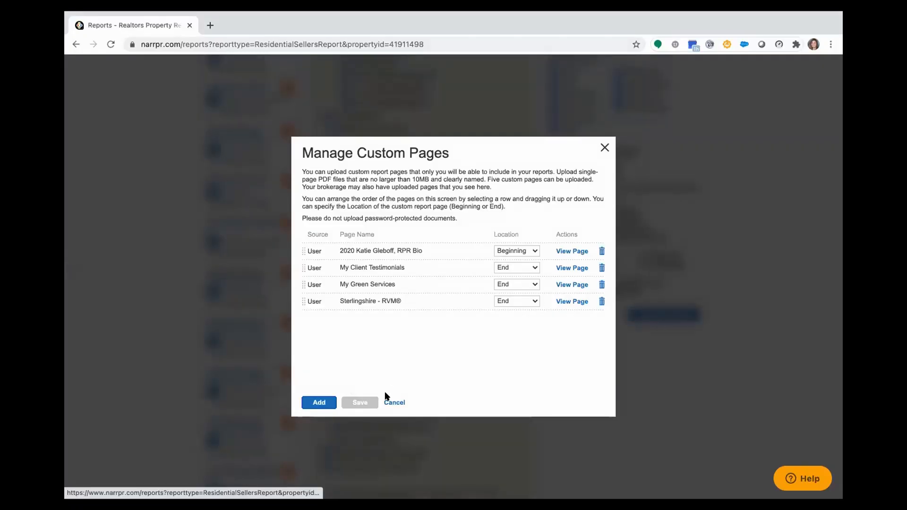
click(605, 147)
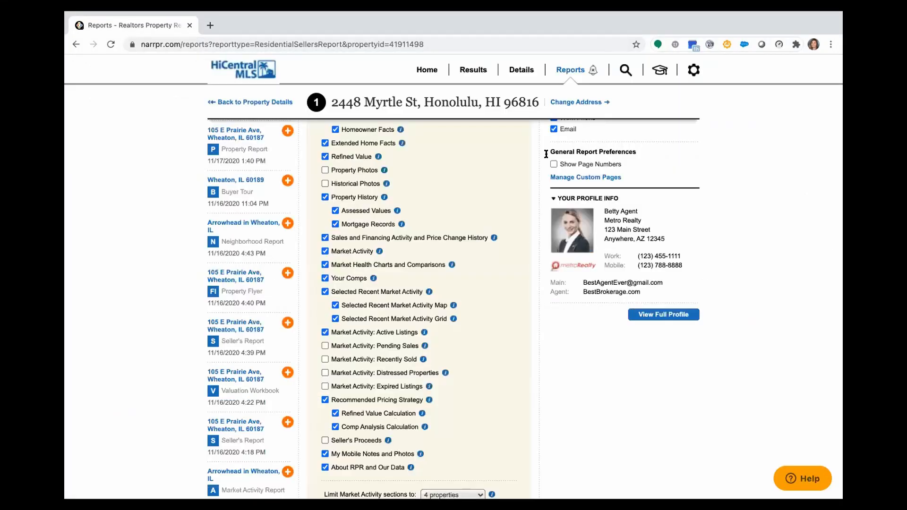
scroll(443, 237, up, 5)
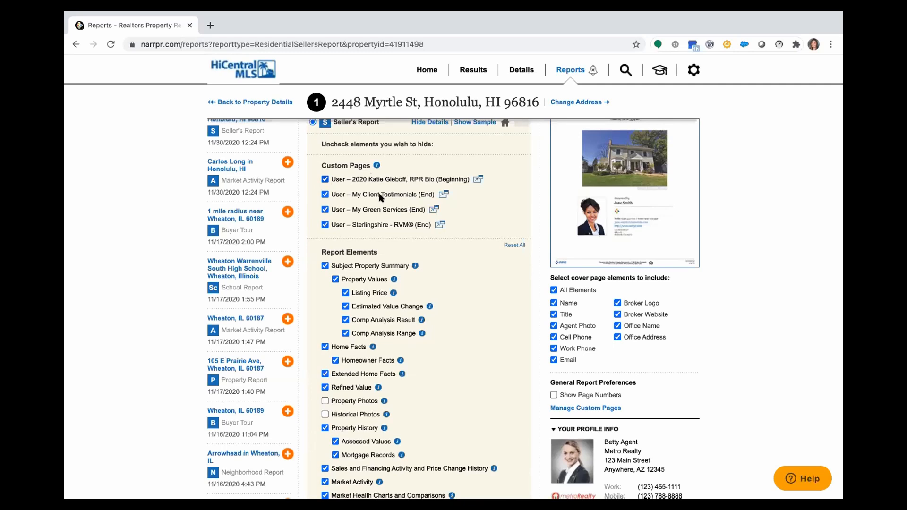
scroll(427, 258, down, 3)
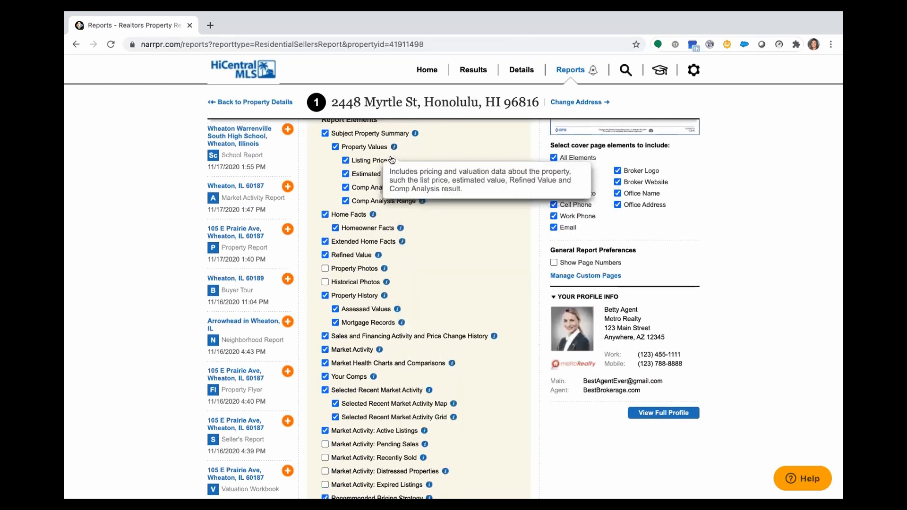
mouse_move(392, 161)
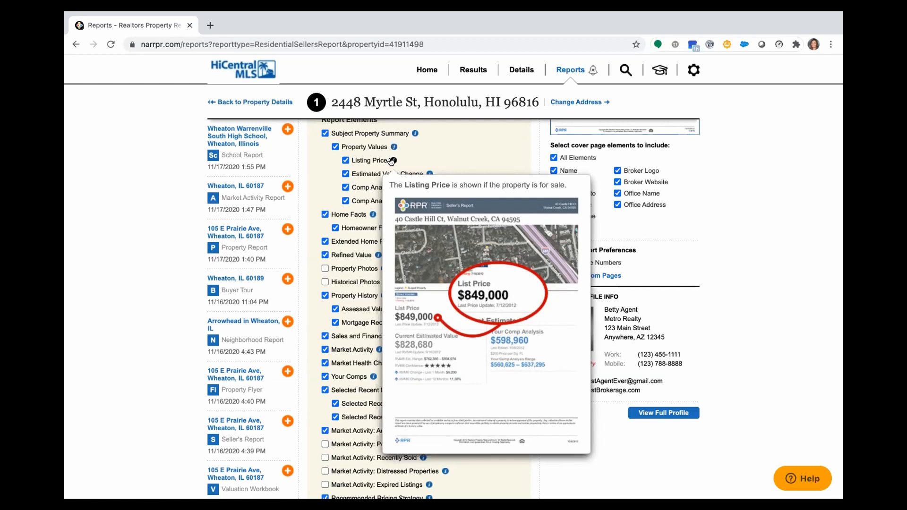
mouse_move(413, 136)
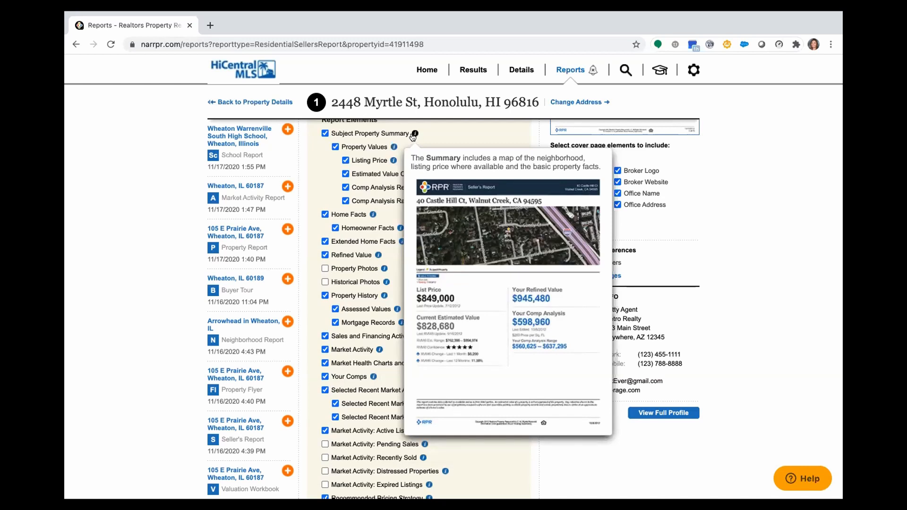
mouse_move(373, 214)
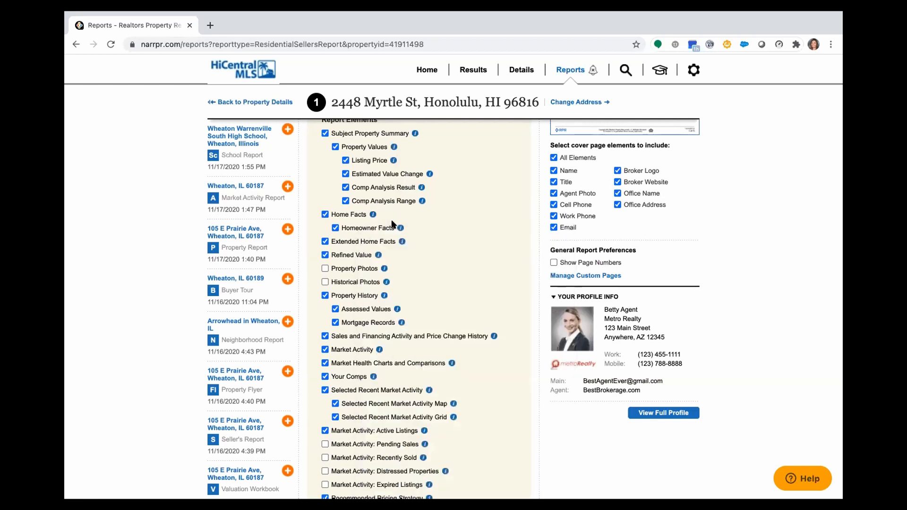
mouse_move(395, 230)
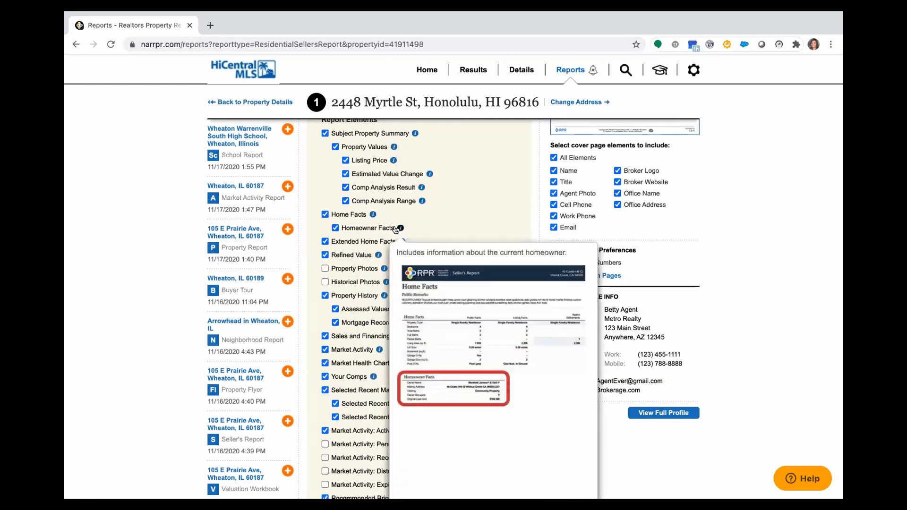
scroll(396, 230, down, 1)
mouse_move(395, 178)
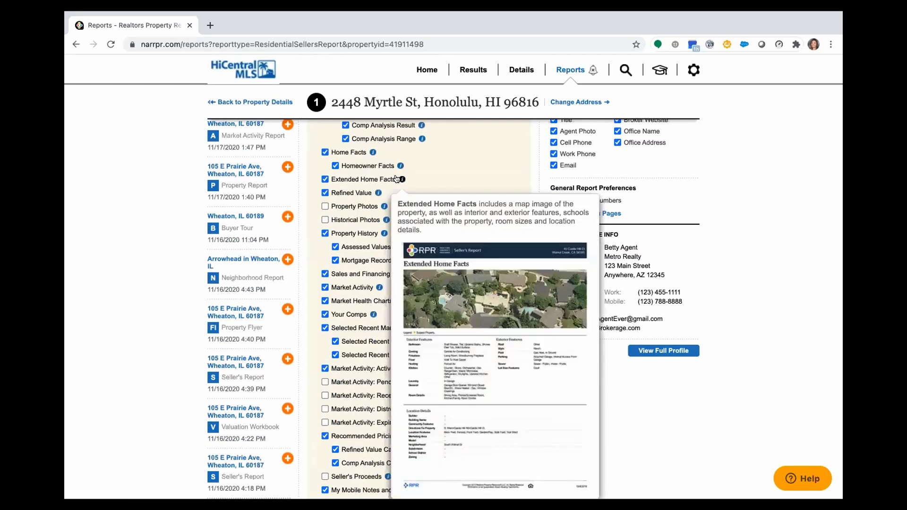
mouse_move(378, 193)
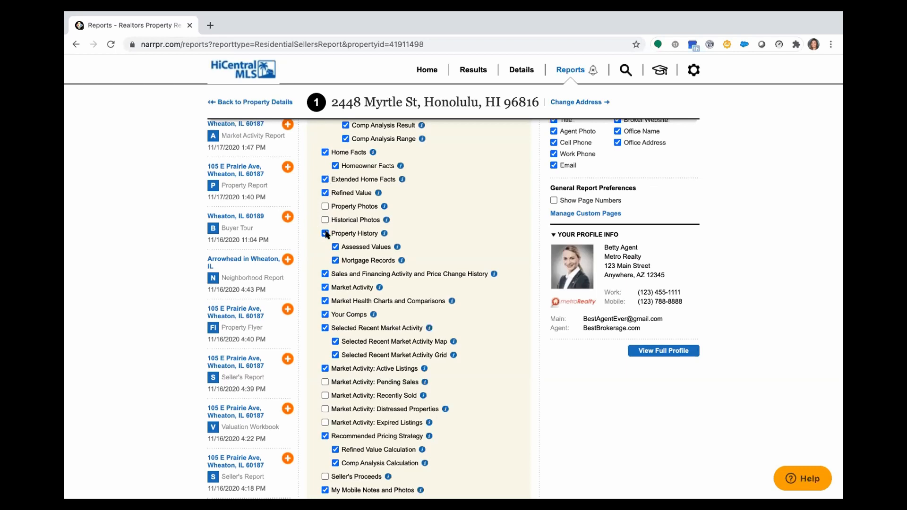
scroll(330, 227, down, 1)
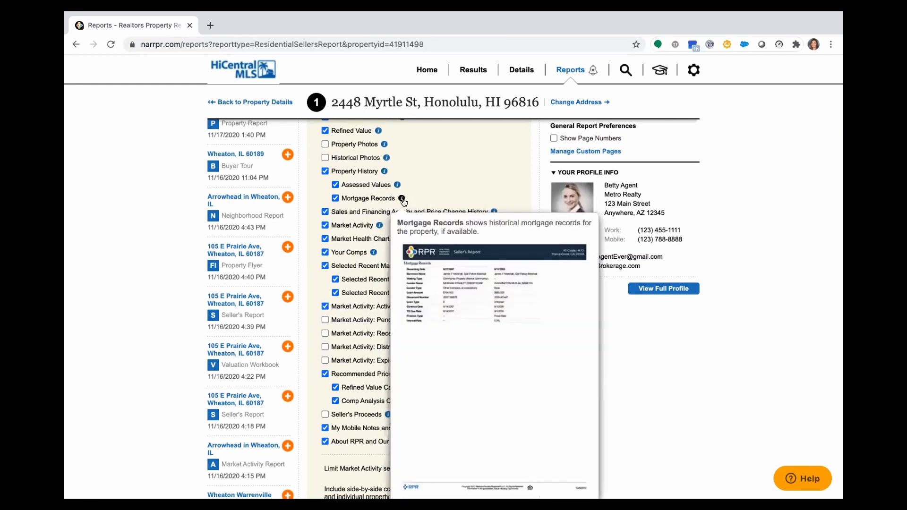
mouse_move(493, 213)
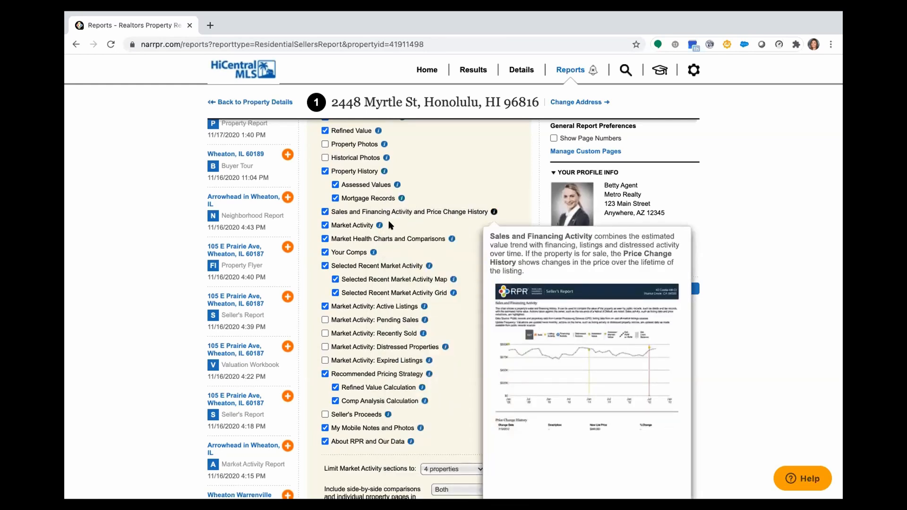
scroll(382, 189, down, 3)
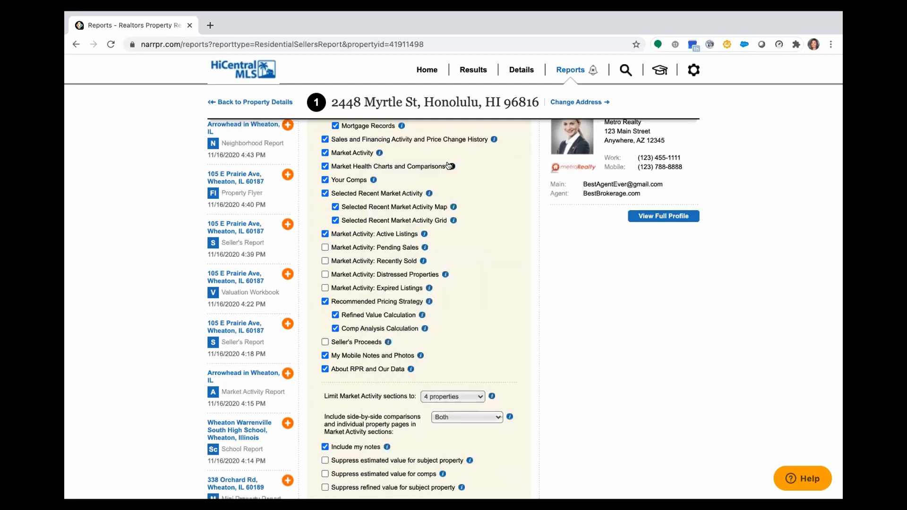
mouse_move(447, 166)
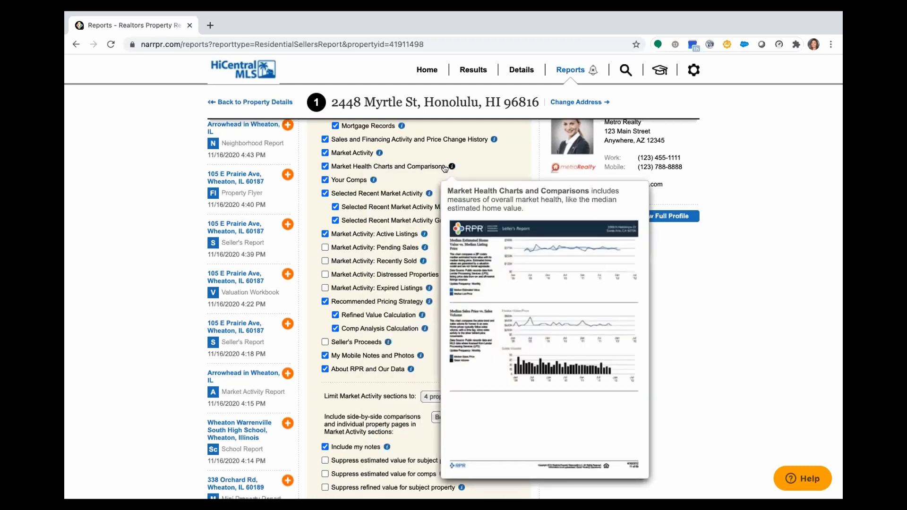
mouse_move(428, 193)
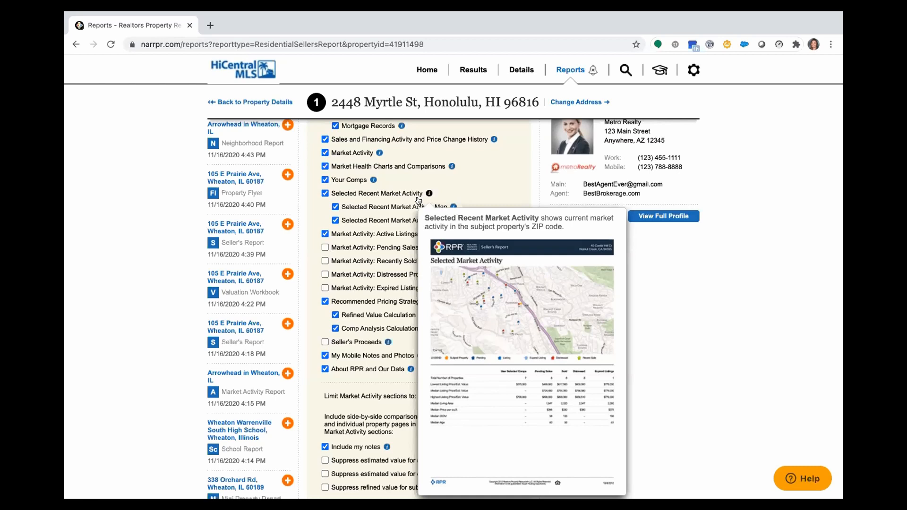
mouse_move(423, 235)
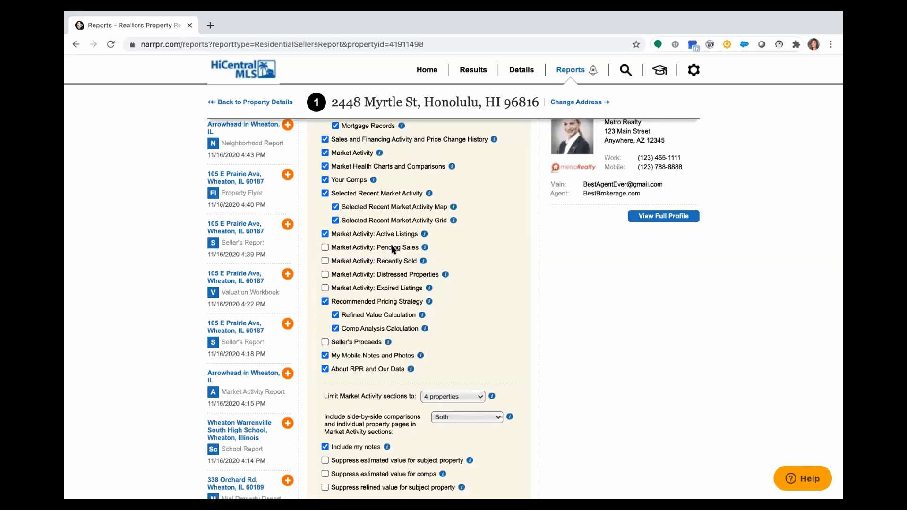
scroll(325, 245, right, 1)
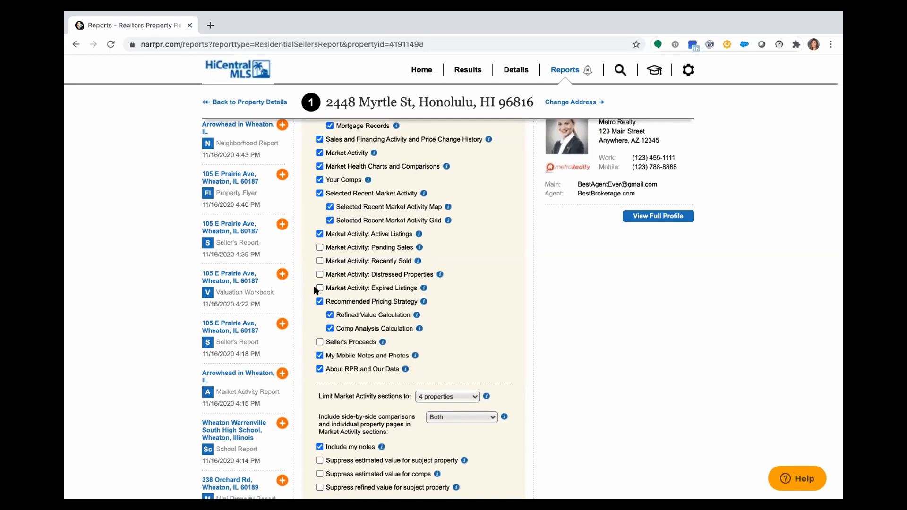
scroll(316, 290, left, 1)
scroll(315, 290, down, 2)
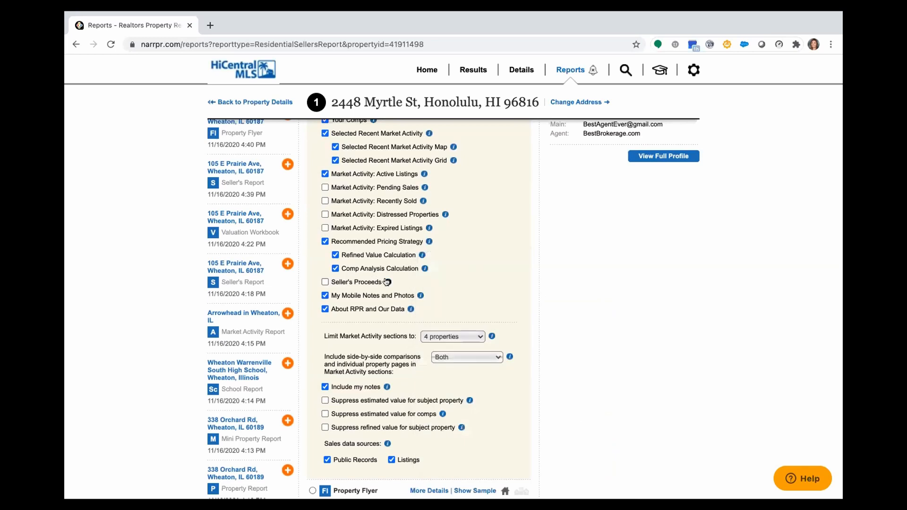
mouse_move(388, 282)
scroll(397, 281, down, 2)
click(459, 268)
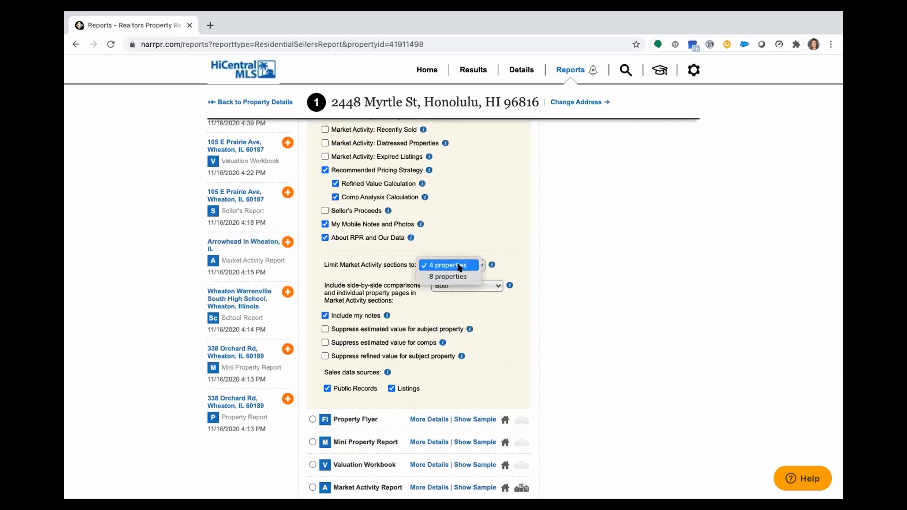
click(477, 286)
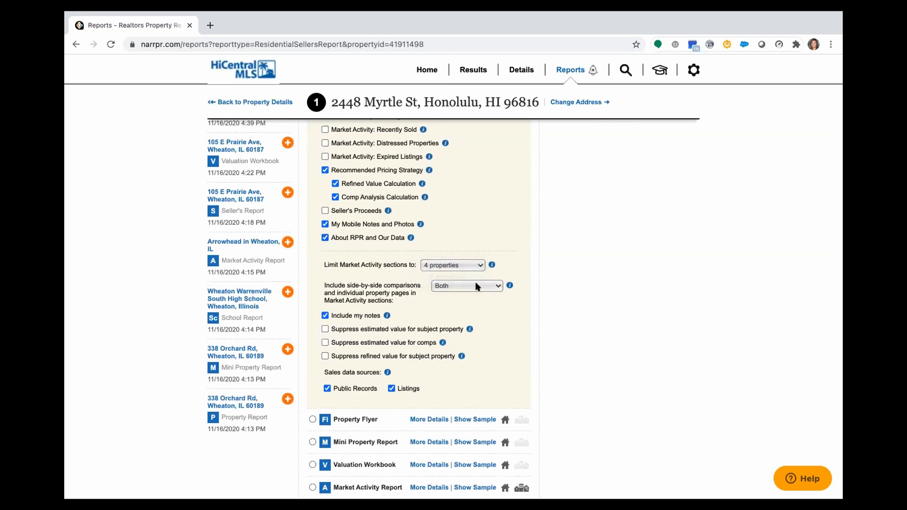
scroll(477, 286, down, 1)
click(477, 286)
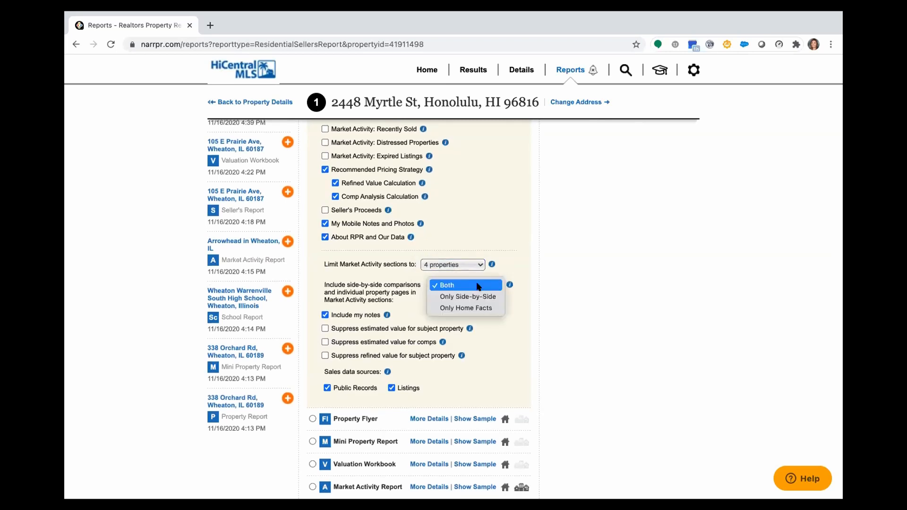
click(499, 344)
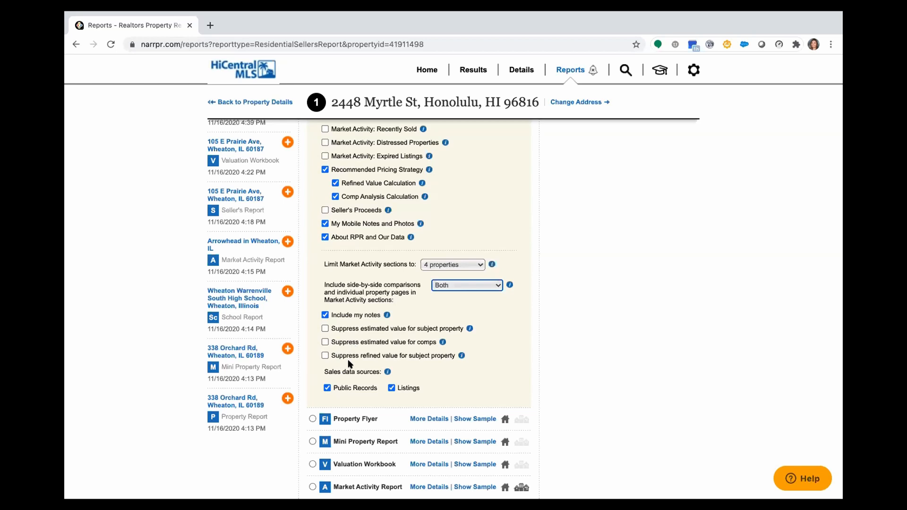
scroll(350, 363, down, 8)
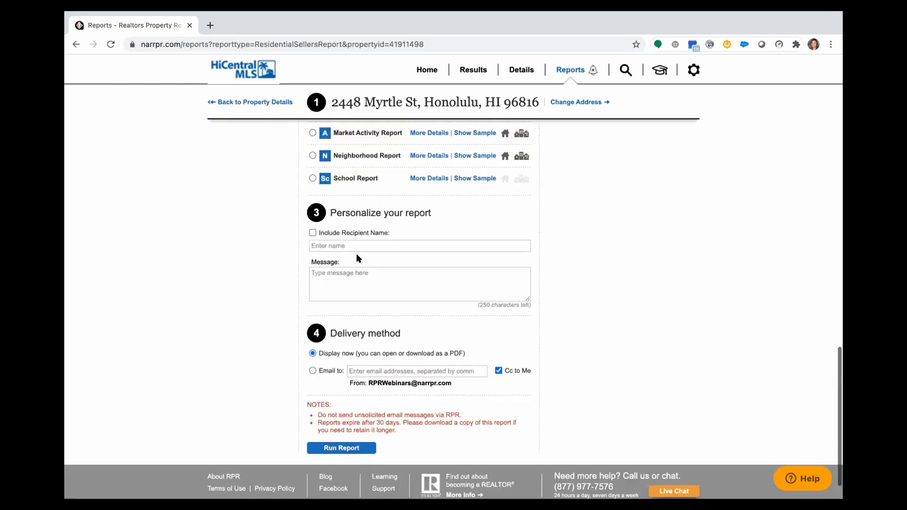
- Set recipient 'Seller Name', message 'Call to action', email delivery to the agent's address, and run
click(361, 244)
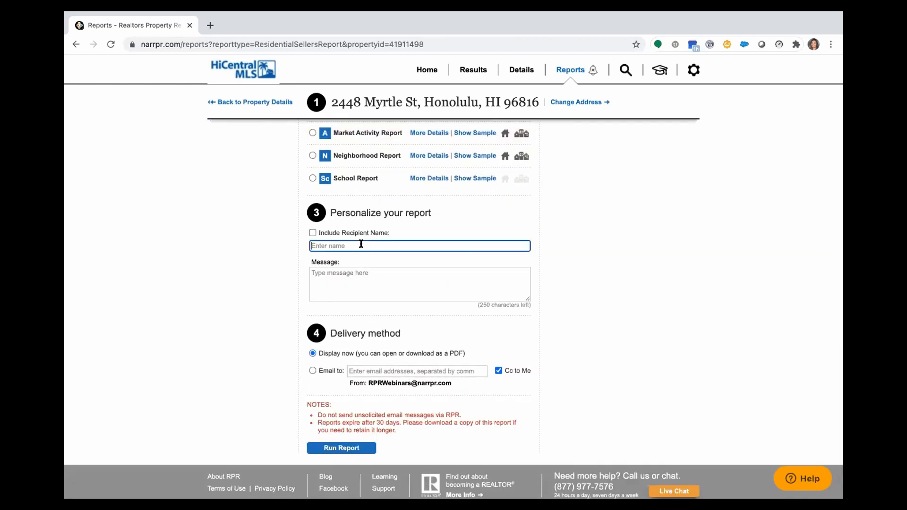
text(Seller Name)
key(Tab)
text(Call t)
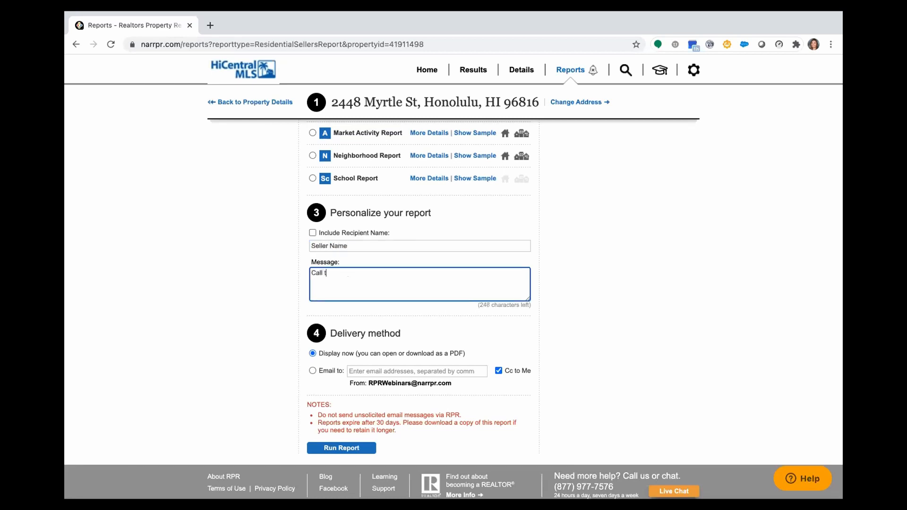
text(o action)
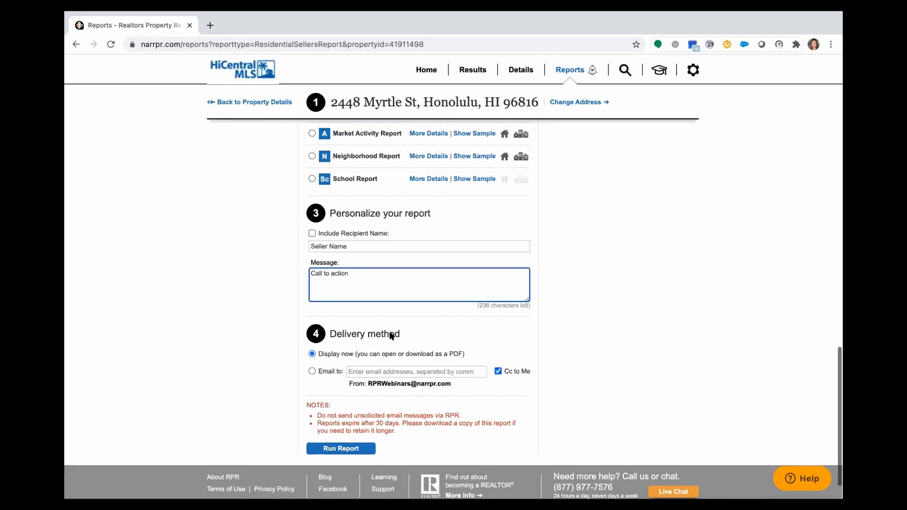
click(411, 367)
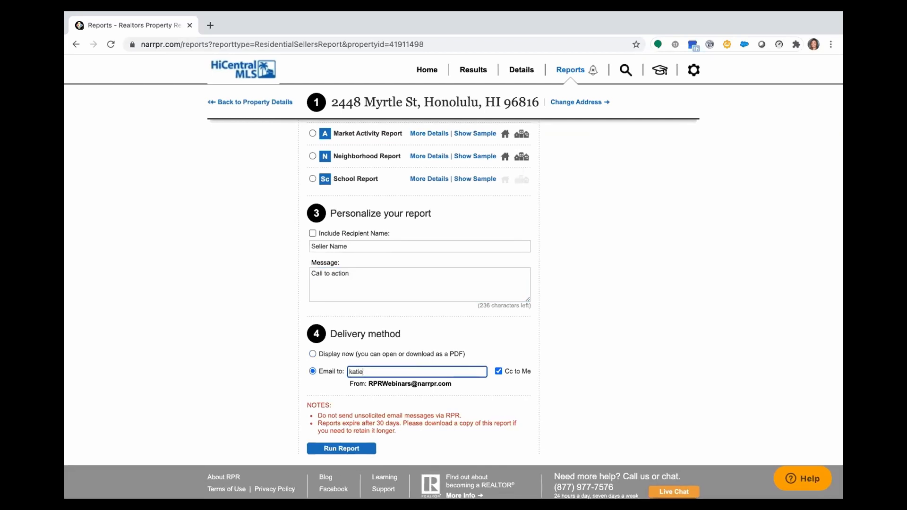
click(350, 447)
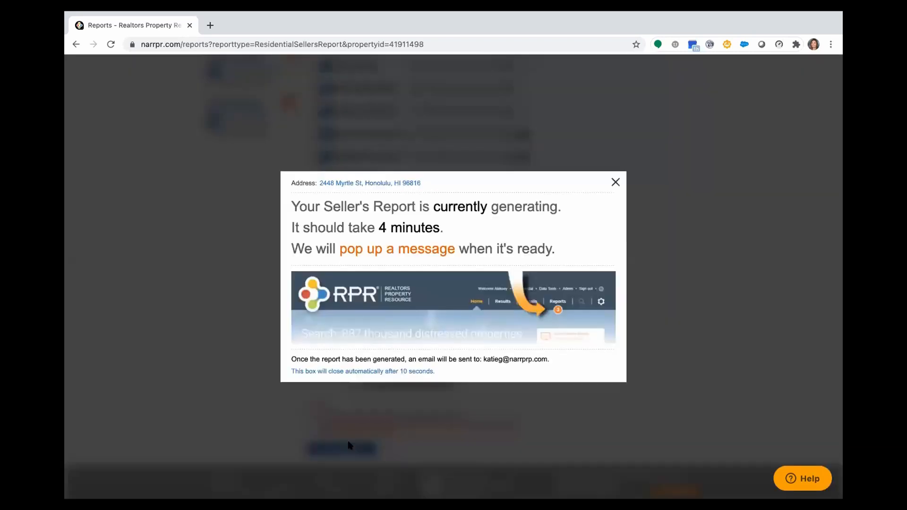
click(615, 182)
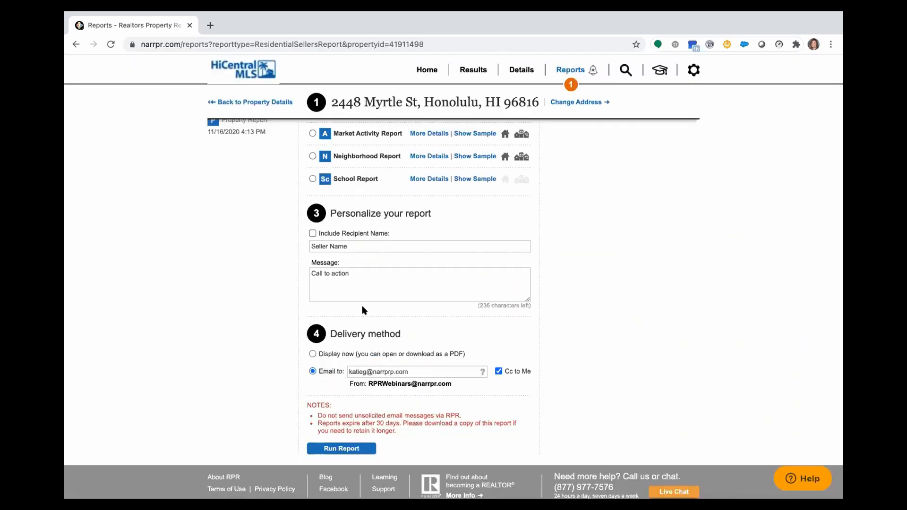
scroll(361, 305, up, 10)
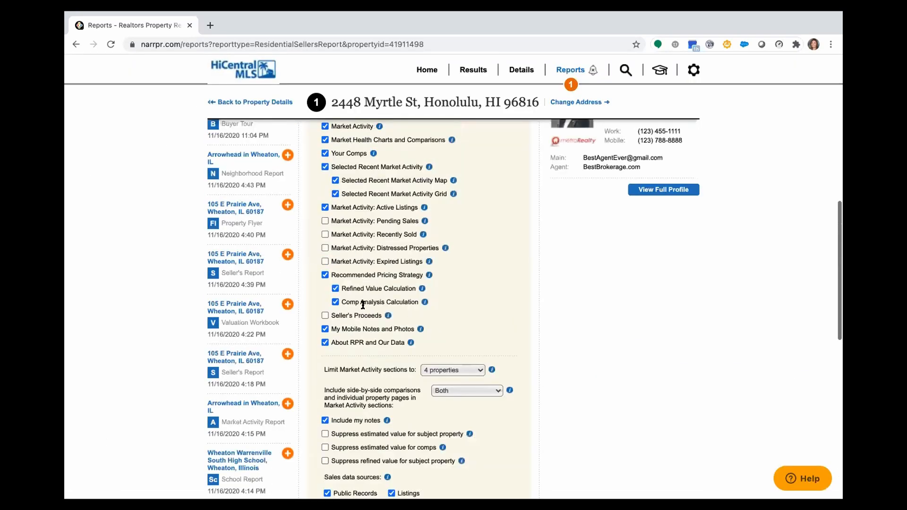
scroll(362, 305, up, 10)
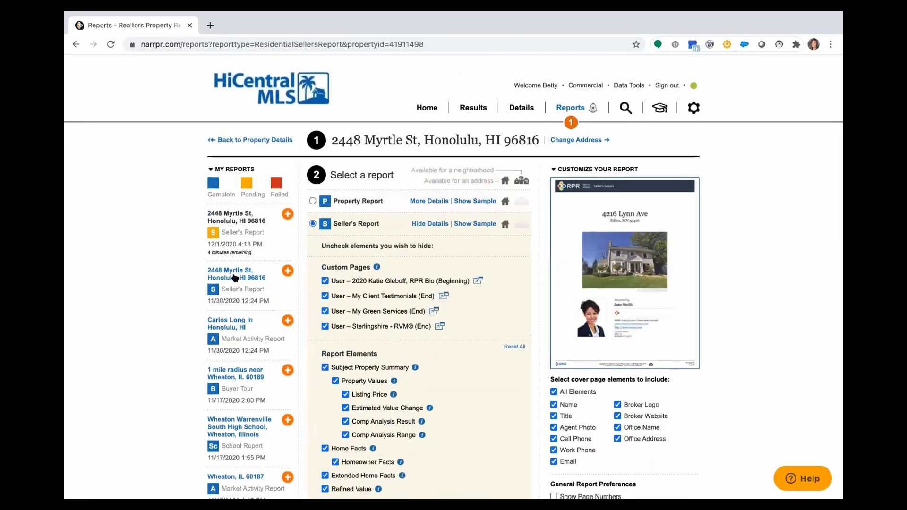
click(235, 277)
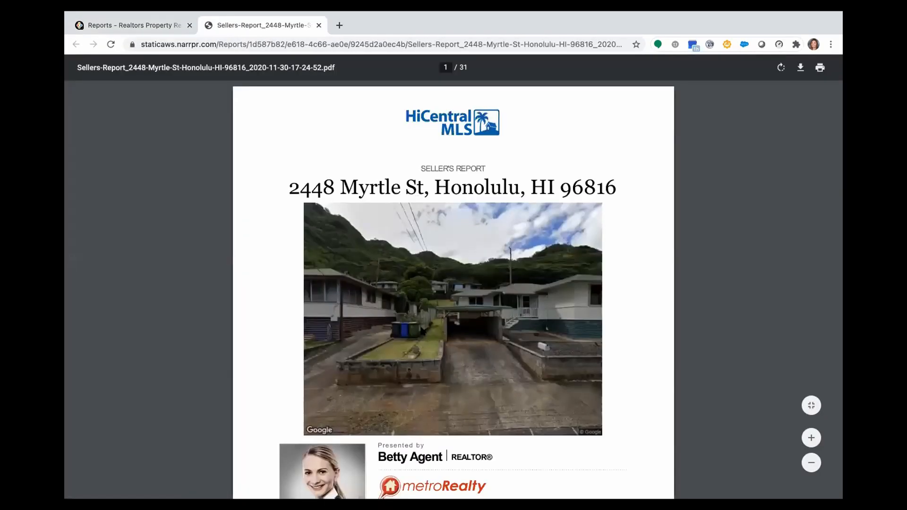
- Scroll through the Seller's Report PDF from Extended Home Facts past comps to the signature pages
scroll(421, 327, down, 4)
scroll(422, 328, down, 4)
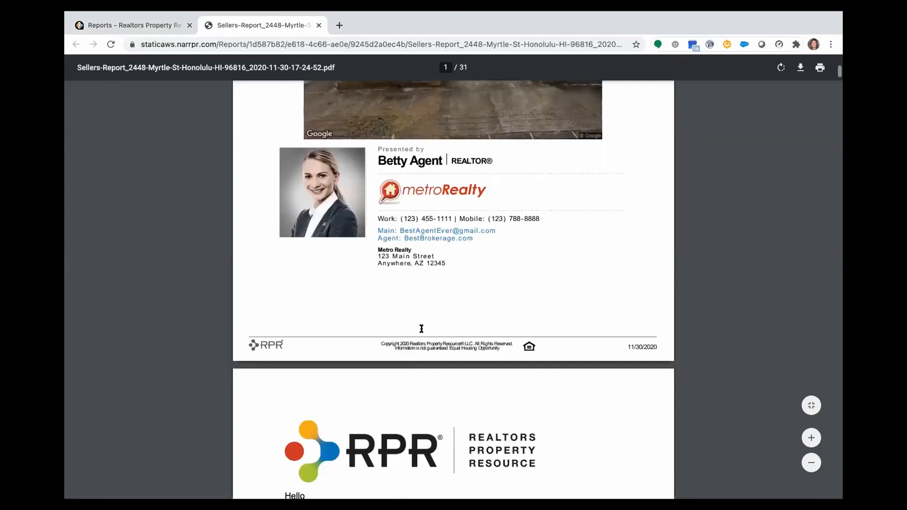
scroll(422, 327, down, 5)
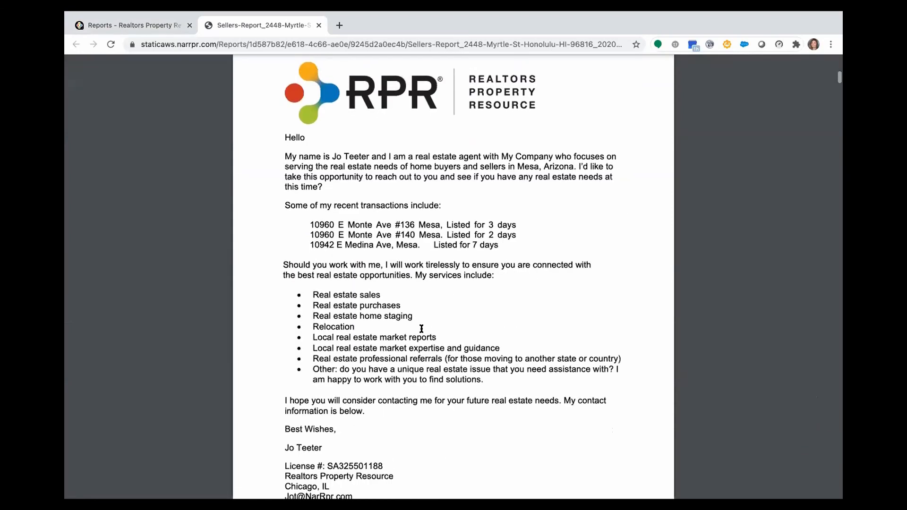
scroll(421, 329, down, 5)
scroll(422, 328, down, 6)
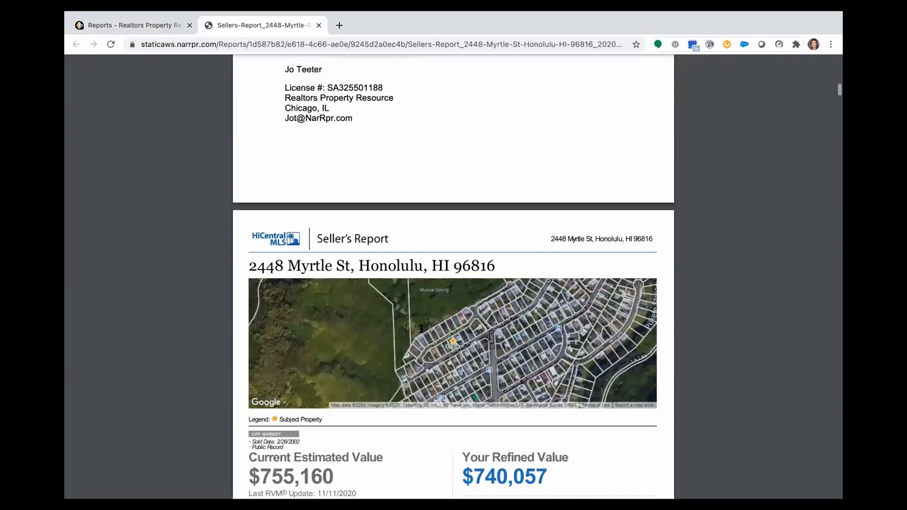
scroll(422, 328, down, 5)
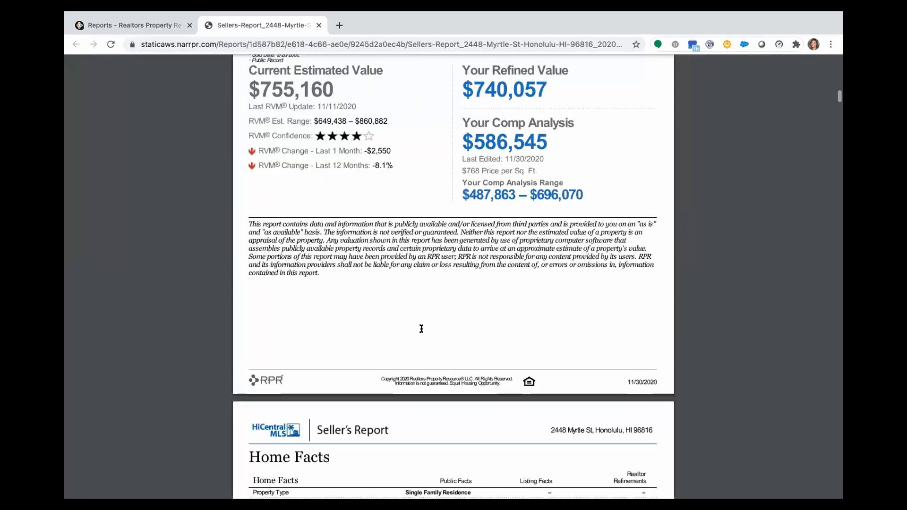
scroll(421, 328, down, 5)
scroll(422, 328, down, 3)
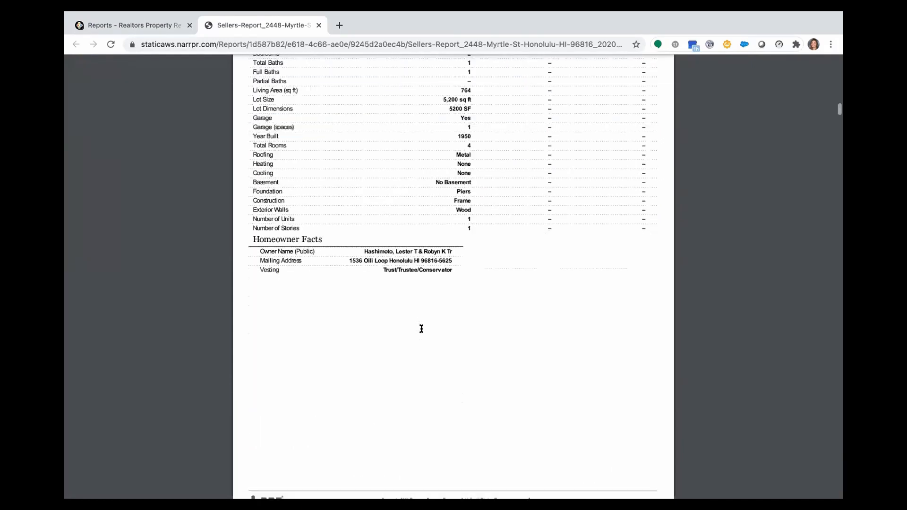
scroll(422, 329, down, 10)
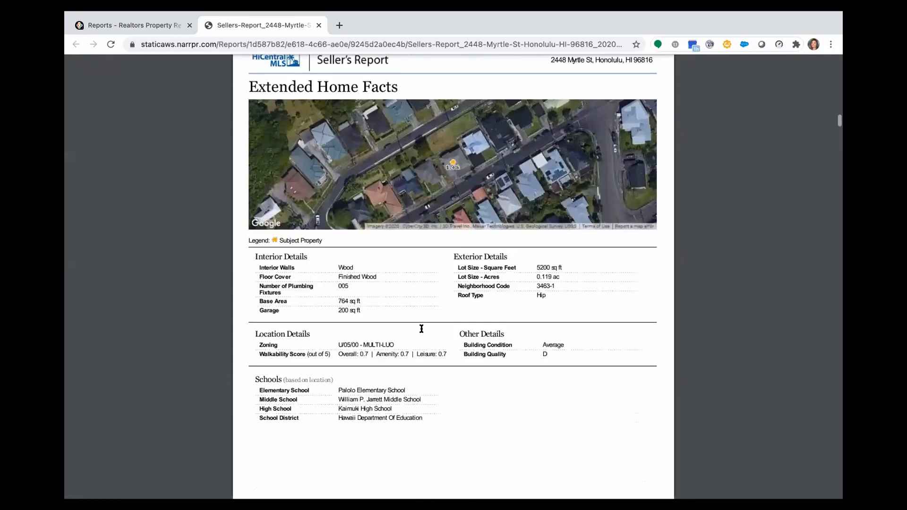
scroll(422, 328, down, 6)
scroll(421, 328, down, 4)
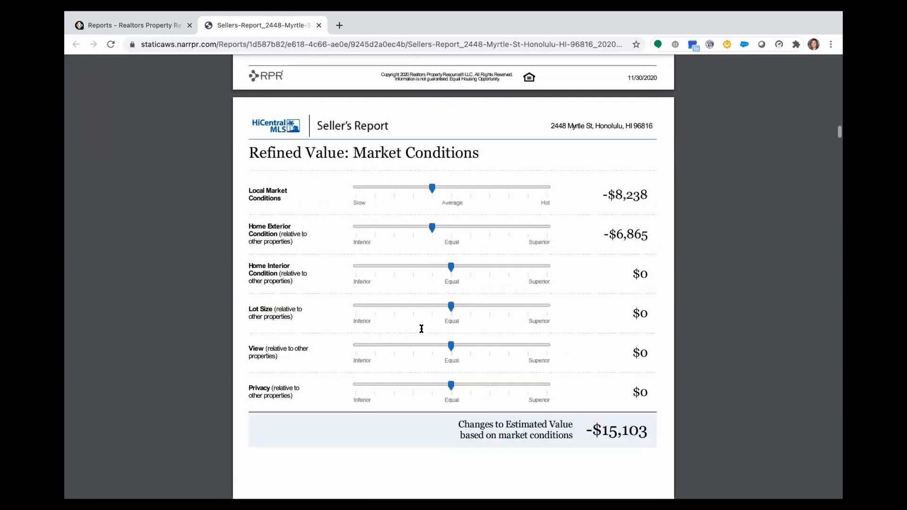
scroll(421, 328, down, 3)
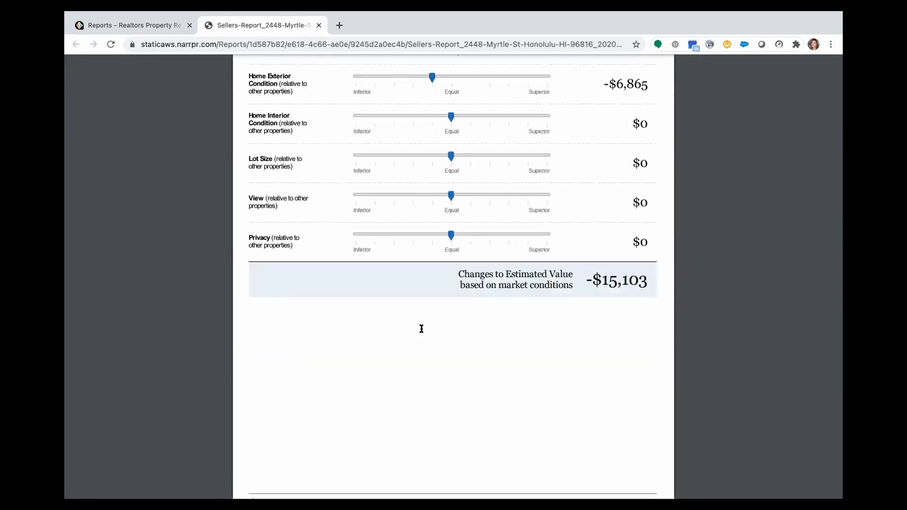
scroll(421, 329, down, 12)
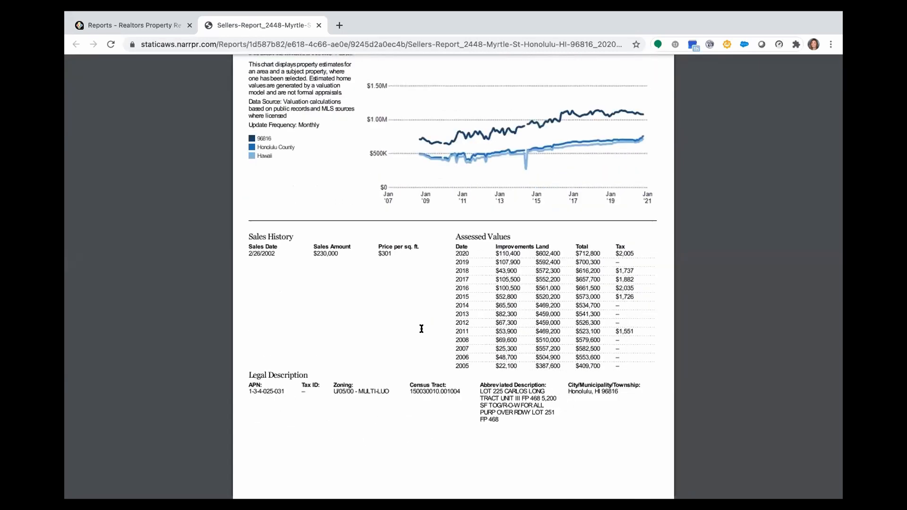
scroll(421, 329, down, 10)
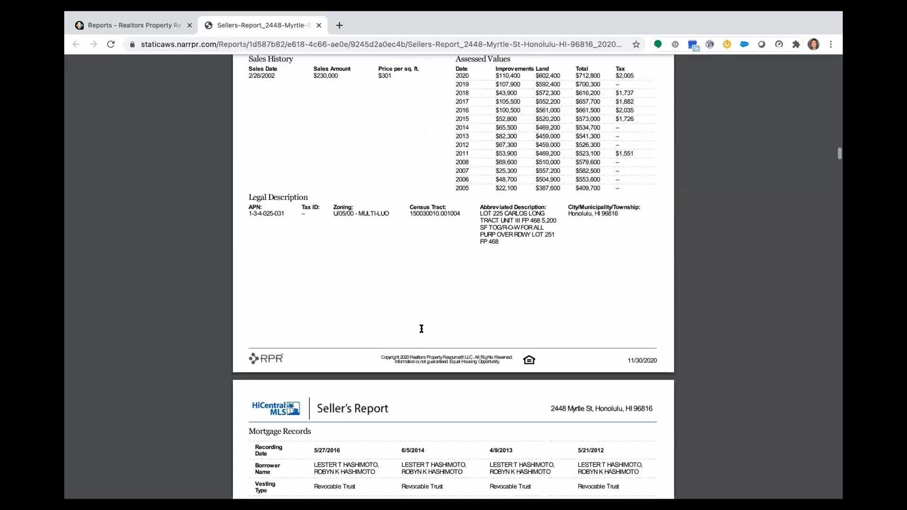
scroll(422, 329, down, 10)
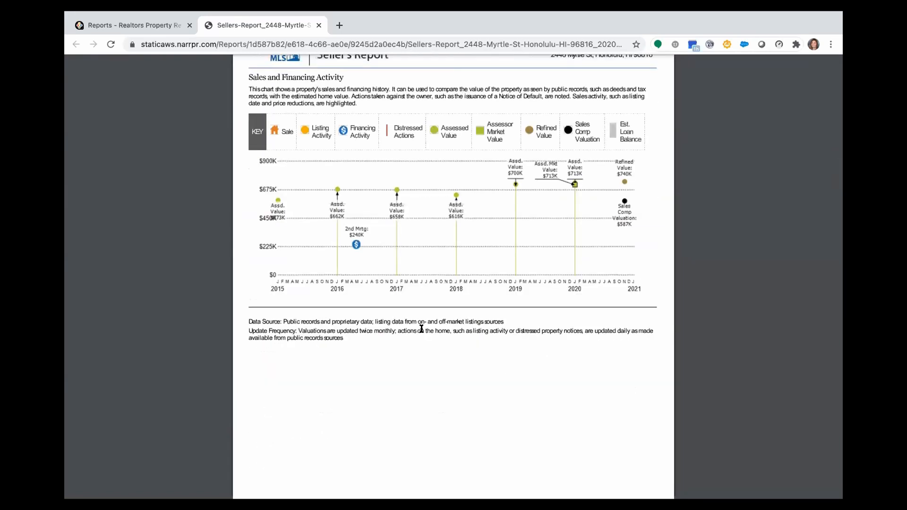
scroll(421, 329, down, 4)
scroll(421, 328, down, 8)
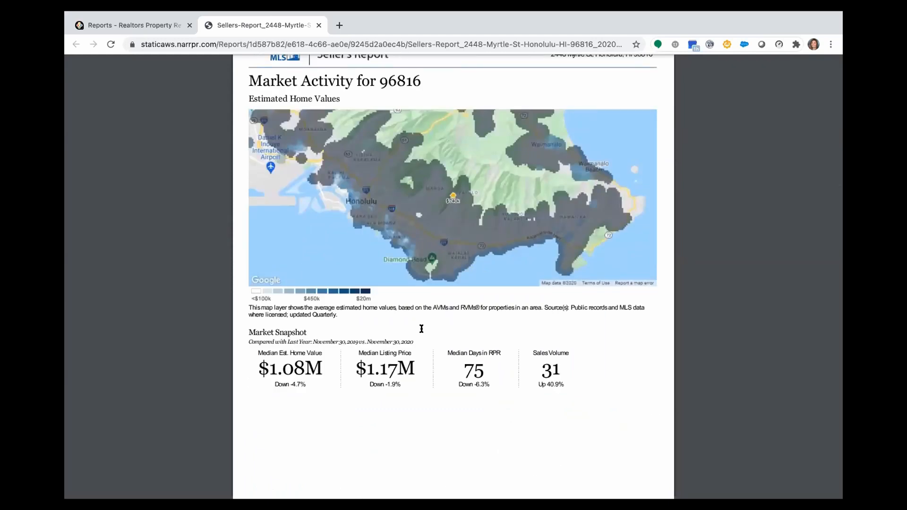
scroll(421, 329, down, 3)
scroll(421, 329, down, 9)
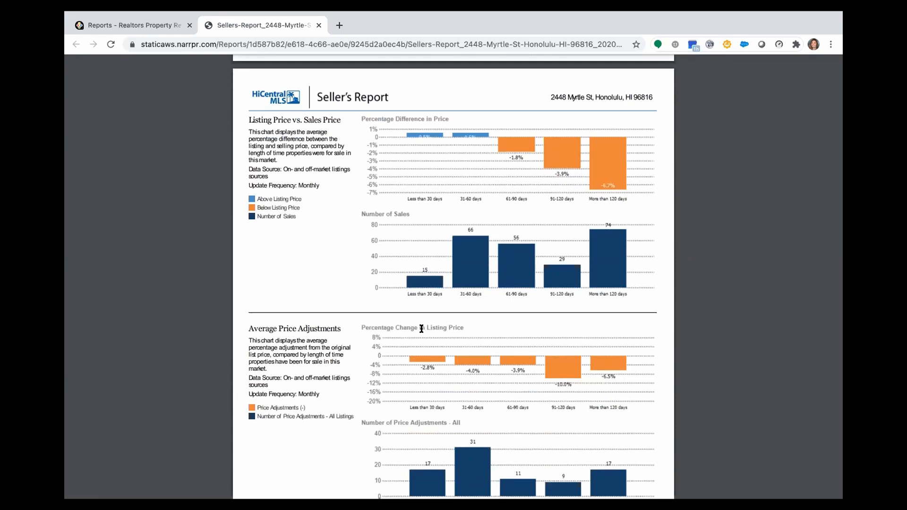
scroll(421, 329, down, 8)
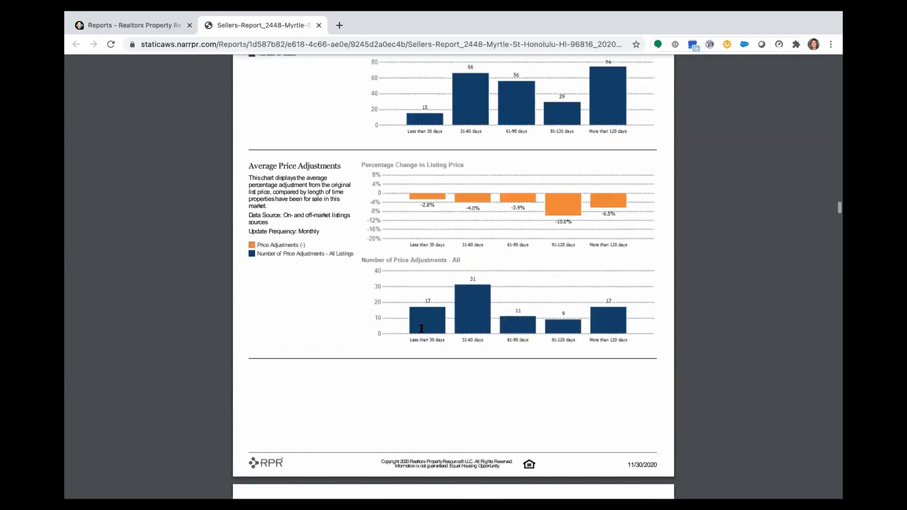
scroll(422, 329, down, 8)
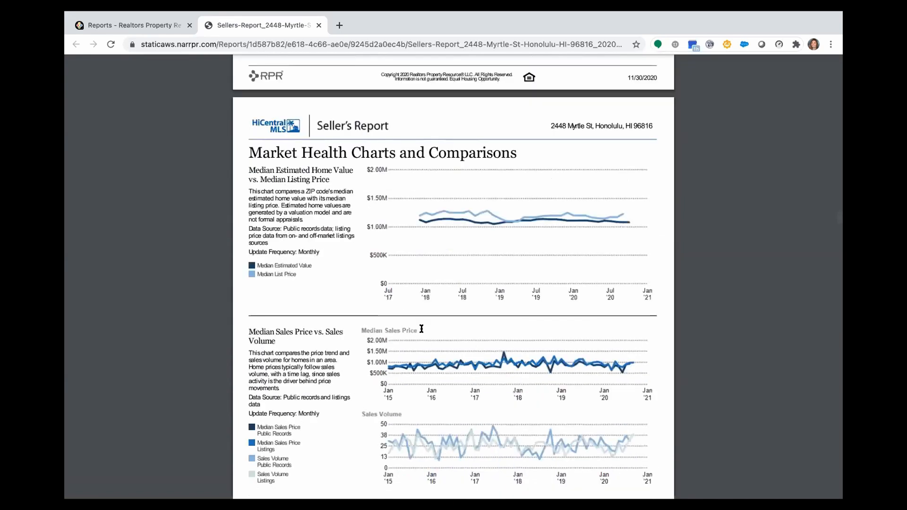
scroll(421, 329, down, 9)
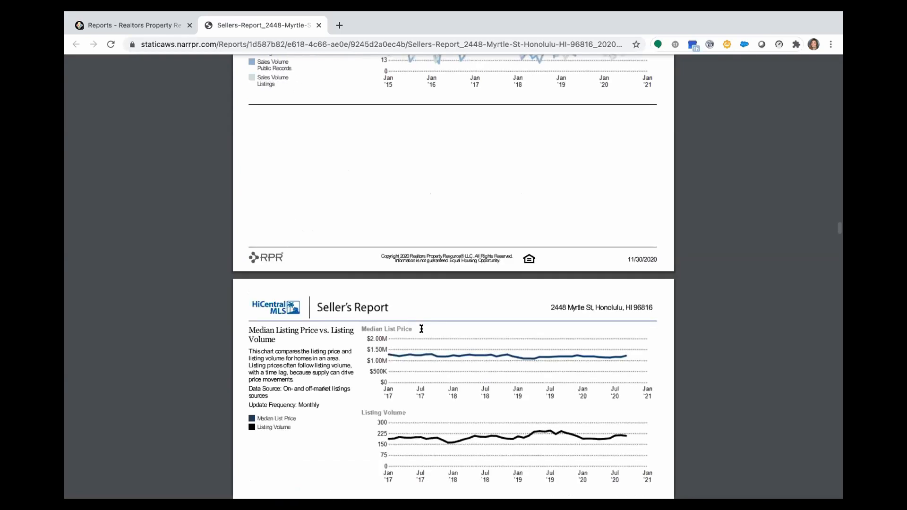
scroll(421, 329, down, 9)
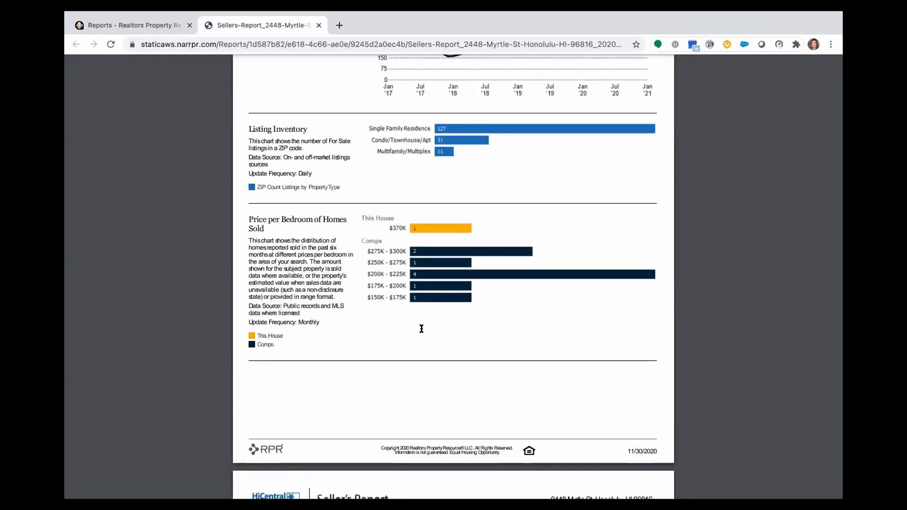
scroll(421, 329, down, 10)
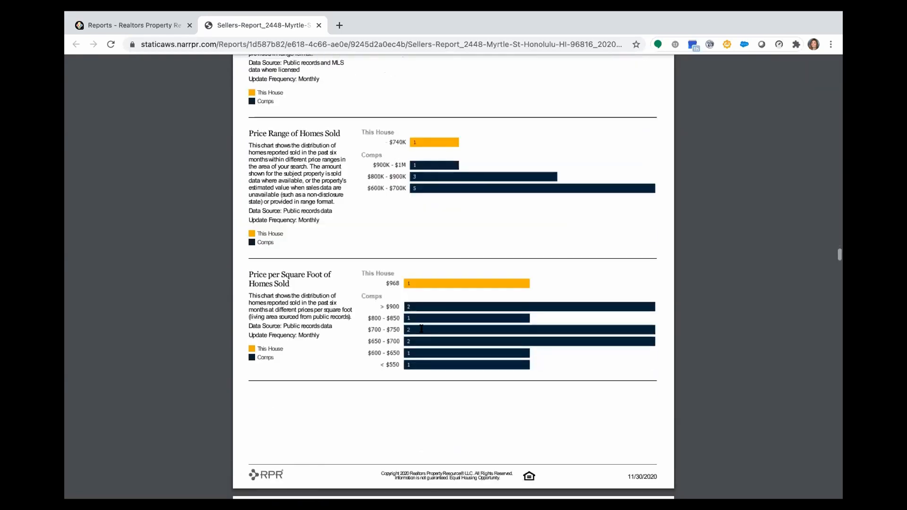
scroll(421, 329, down, 10)
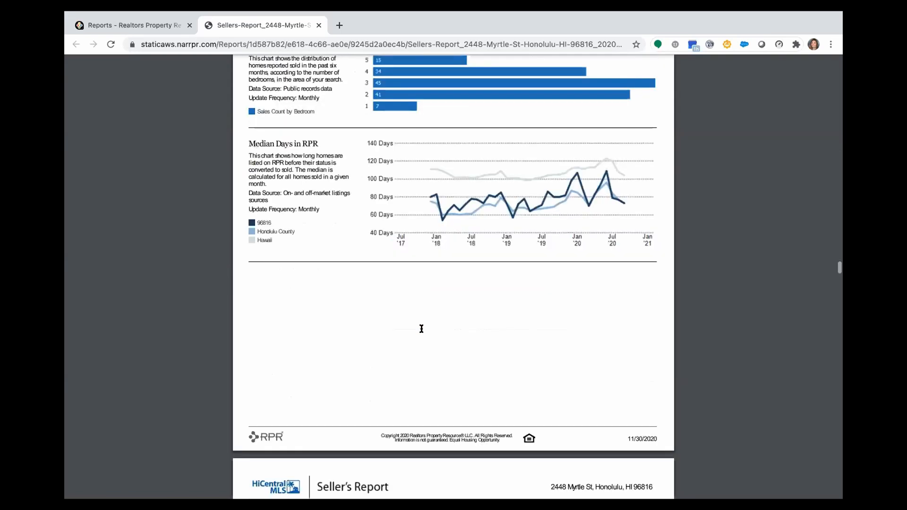
scroll(421, 329, down, 10)
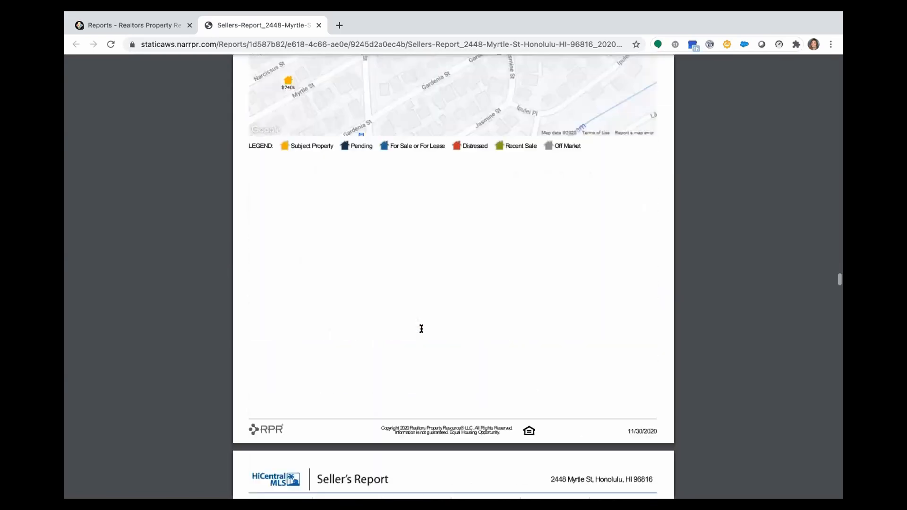
scroll(421, 328, down, 10)
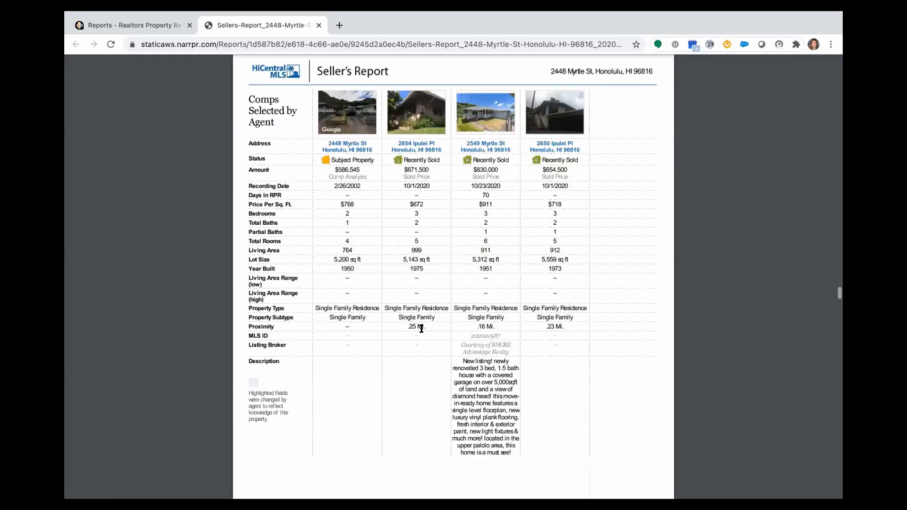
scroll(421, 328, down, 6)
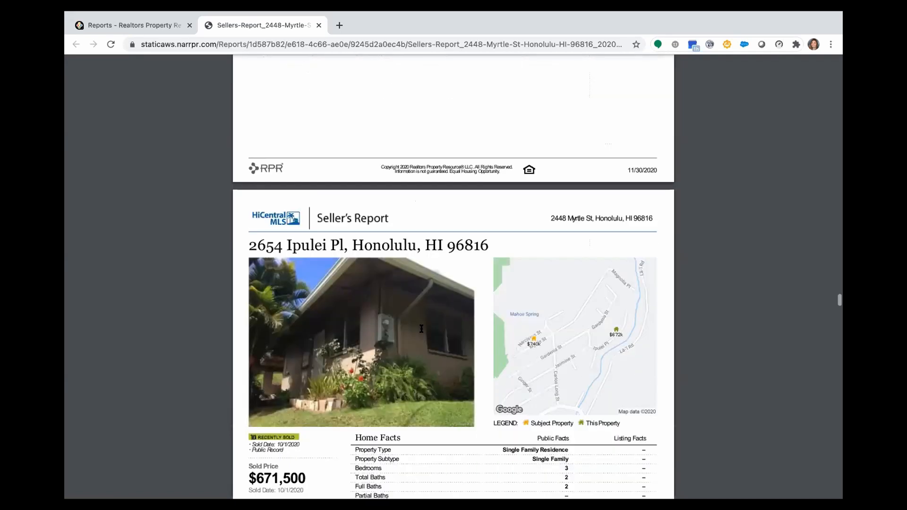
scroll(421, 329, down, 5)
scroll(421, 328, down, 17)
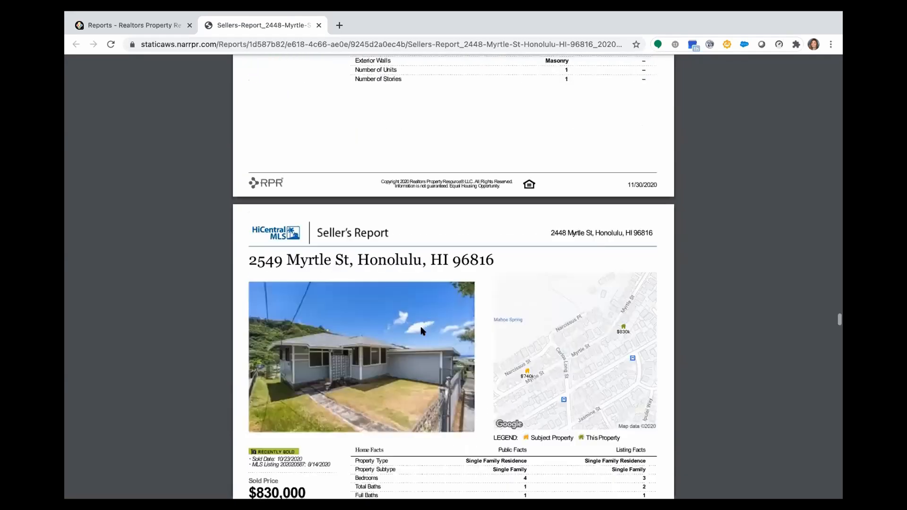
scroll(421, 331, down, 13)
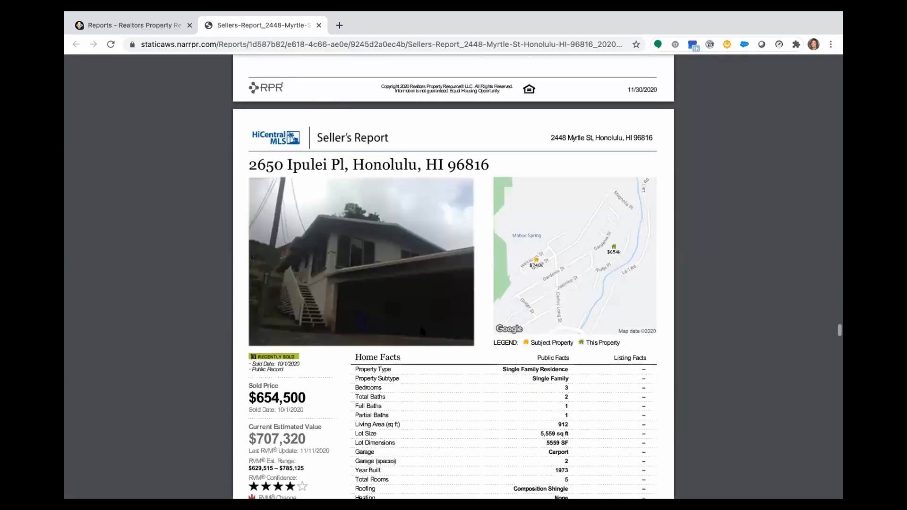
scroll(422, 331, down, 7)
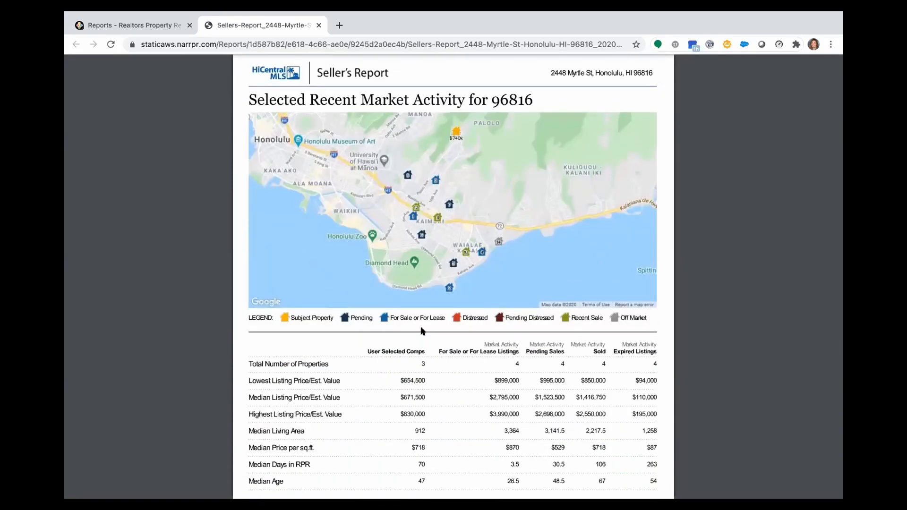
scroll(421, 331, down, 7)
scroll(422, 331, down, 5)
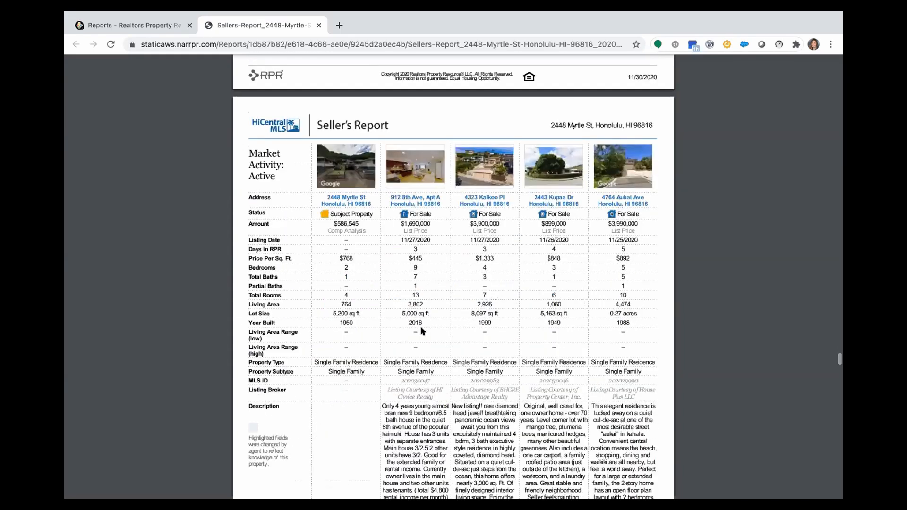
scroll(422, 331, down, 5)
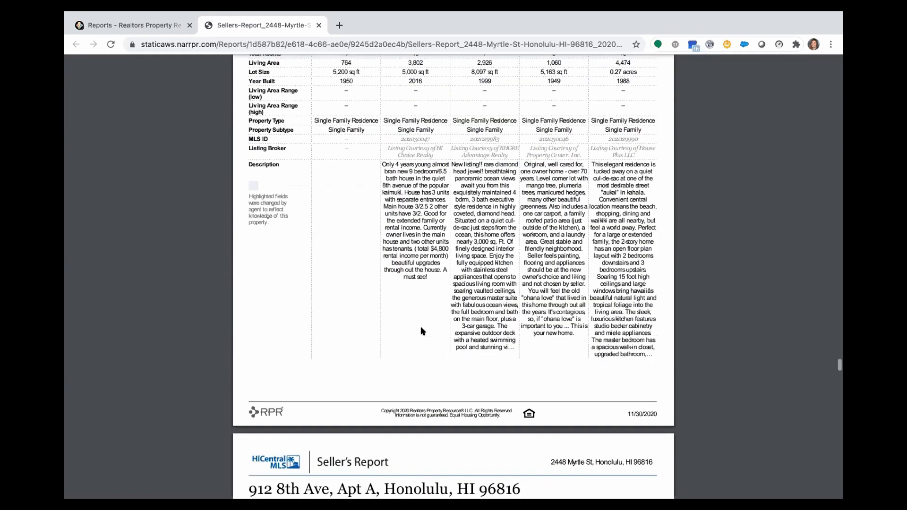
scroll(423, 331, down, 6)
scroll(423, 331, down, 20)
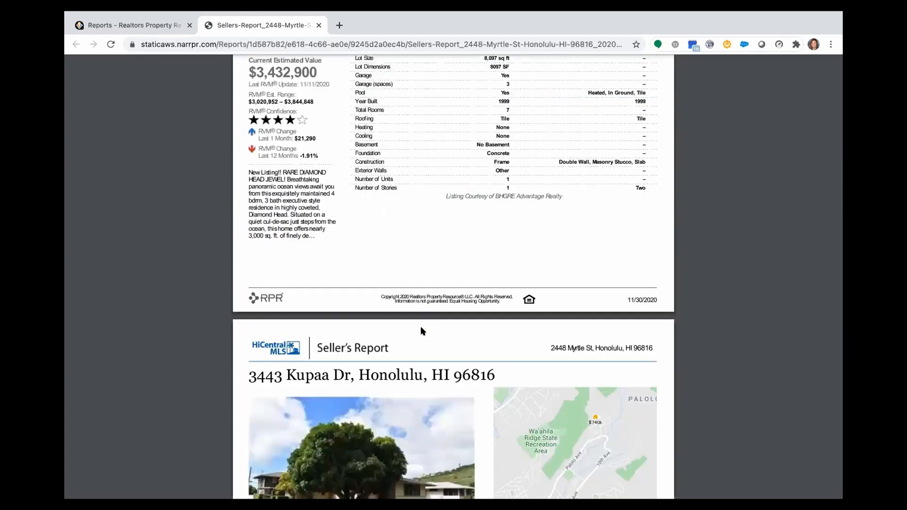
scroll(422, 331, down, 5)
scroll(423, 331, down, 11)
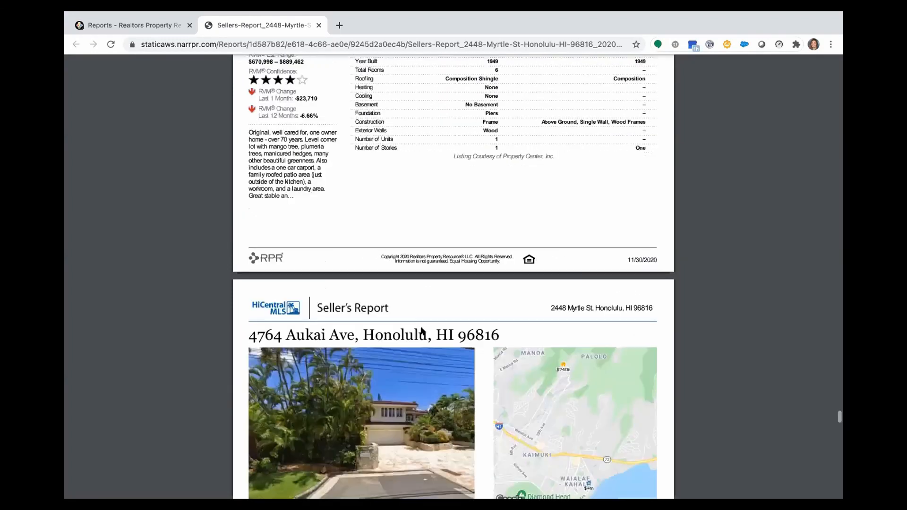
scroll(421, 327, down, 20)
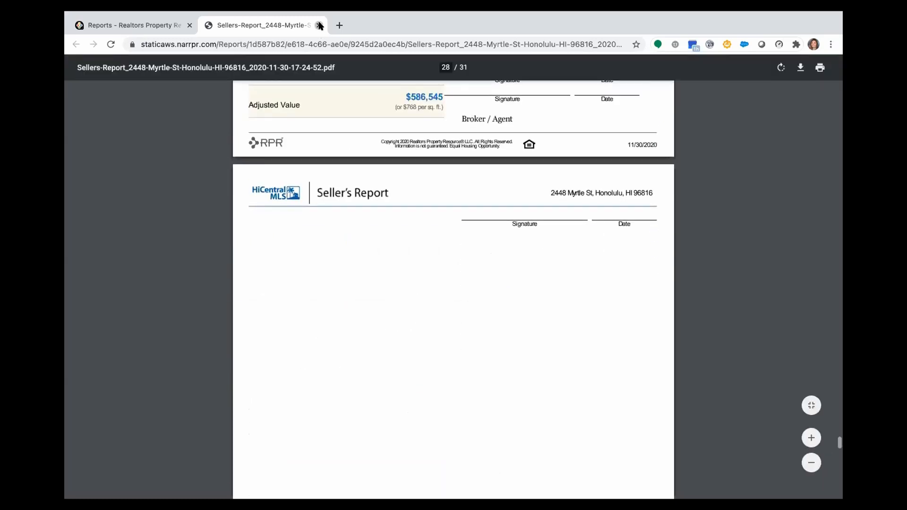
click(318, 25)
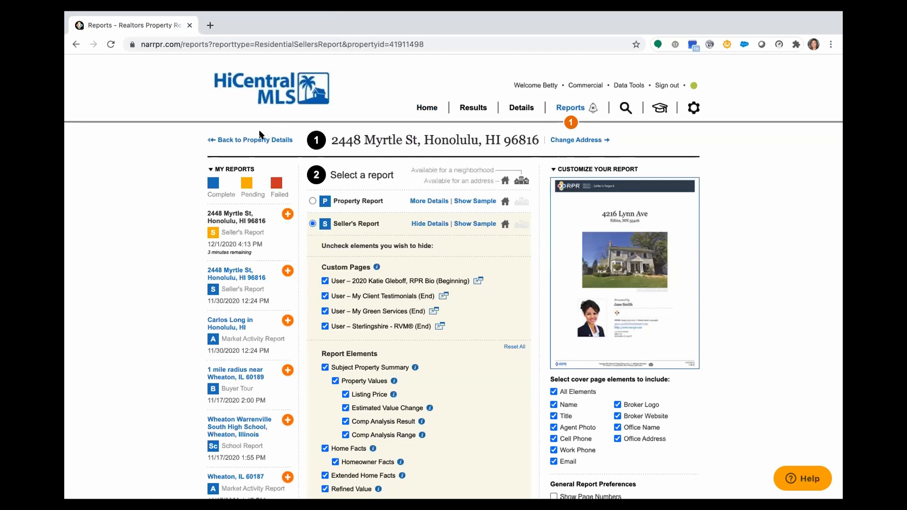
click(262, 142)
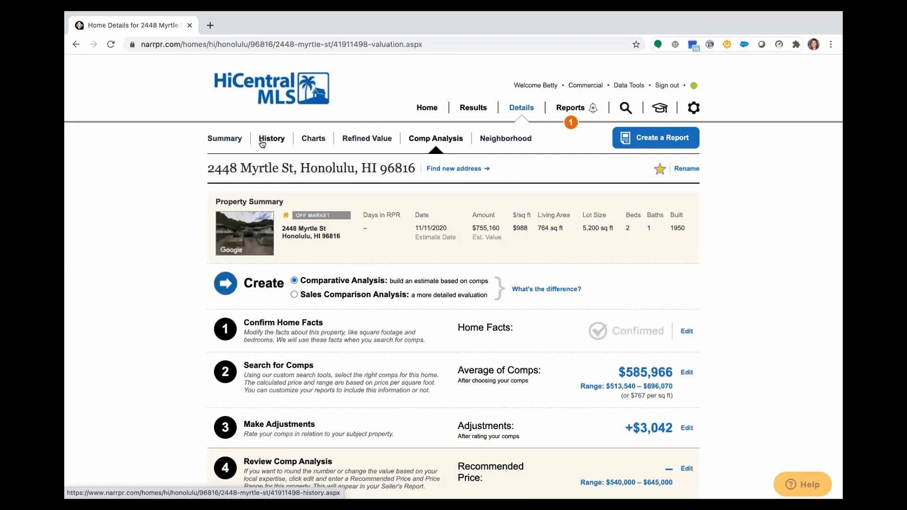
click(222, 142)
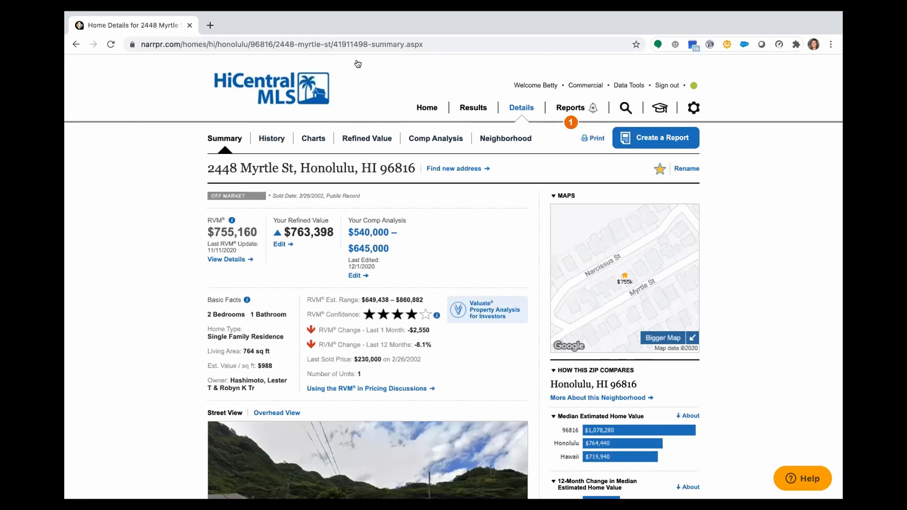
click(426, 113)
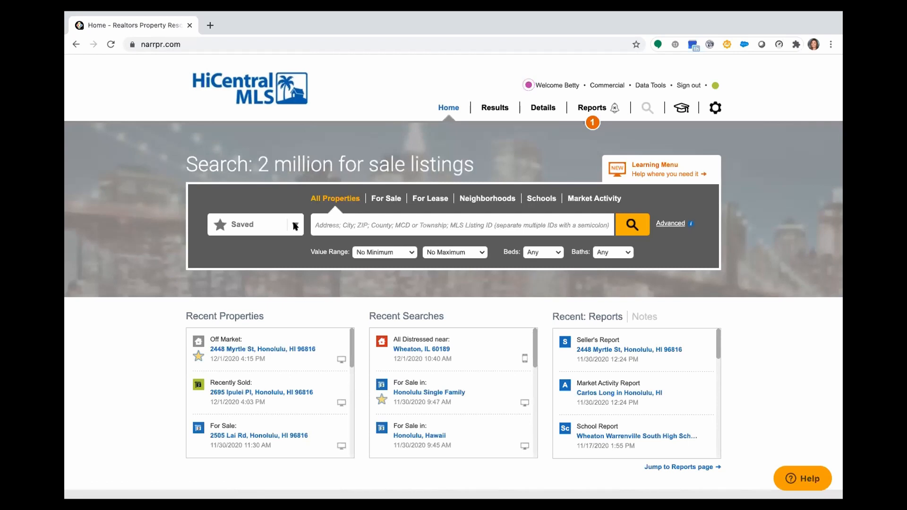
click(295, 226)
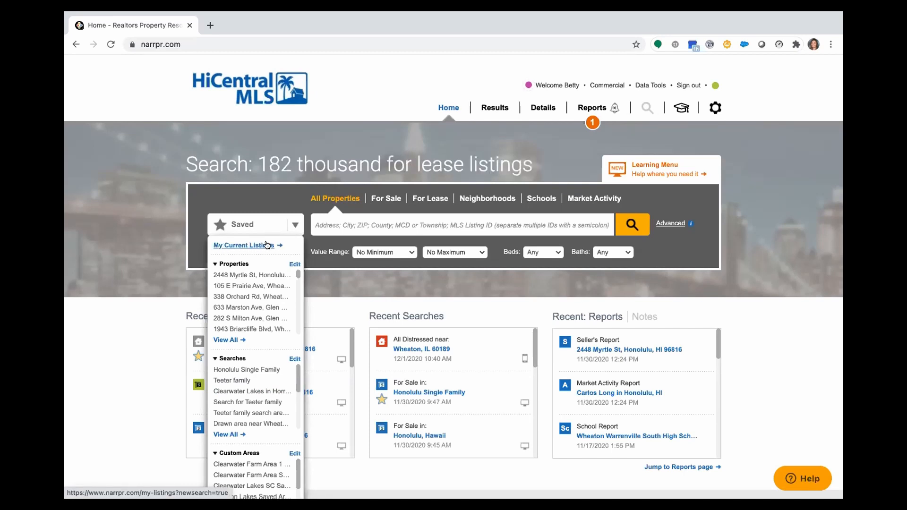
click(259, 275)
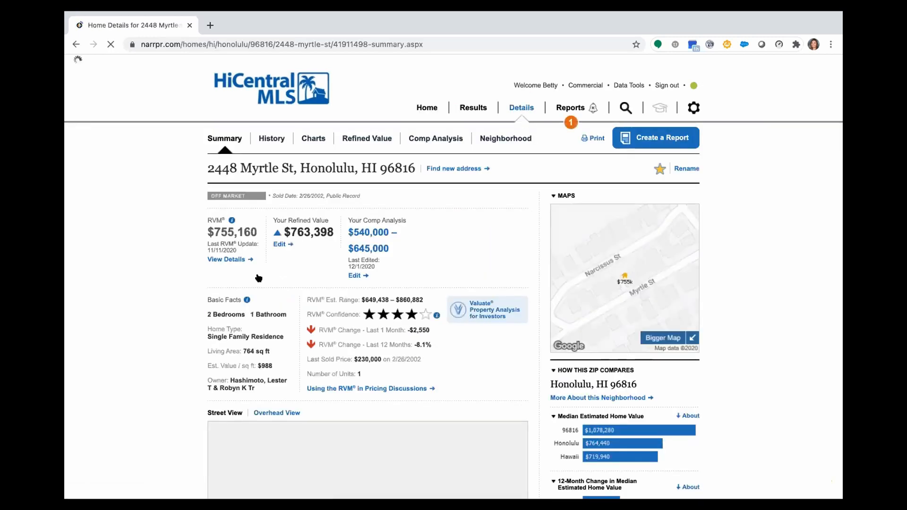
click(662, 338)
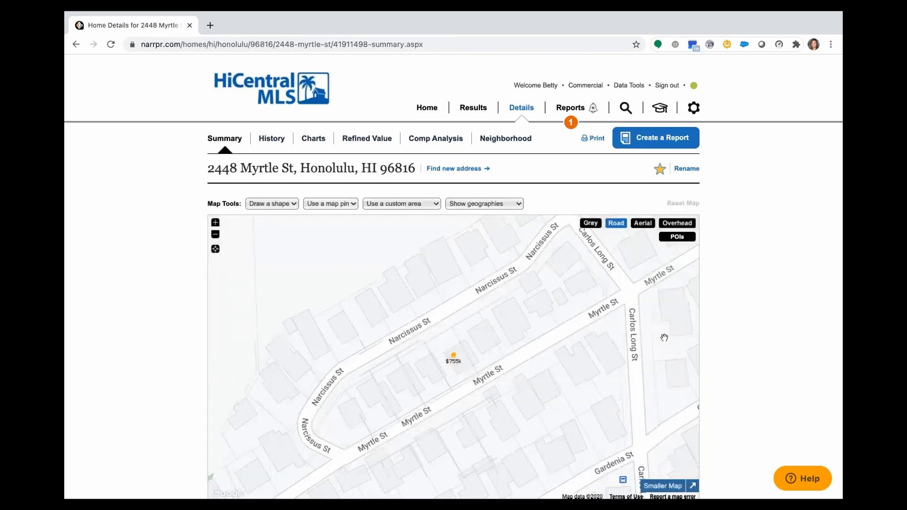
click(471, 203)
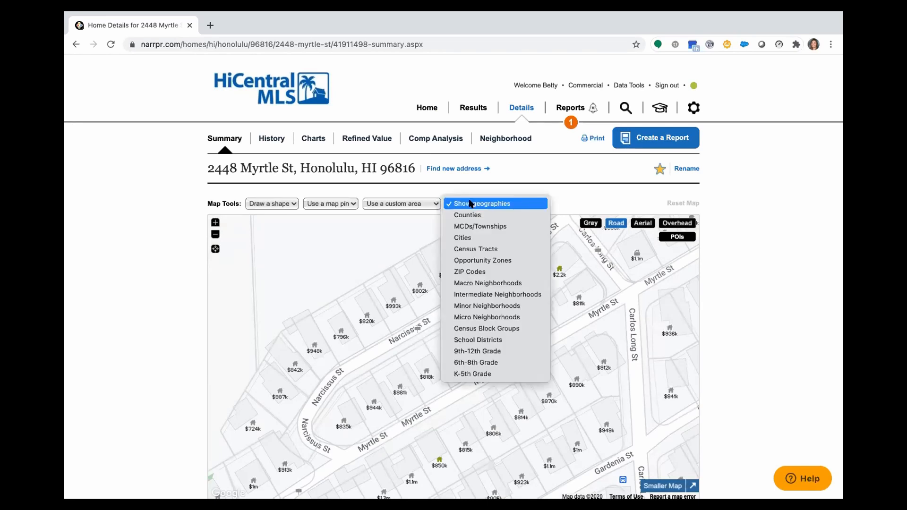
click(479, 317)
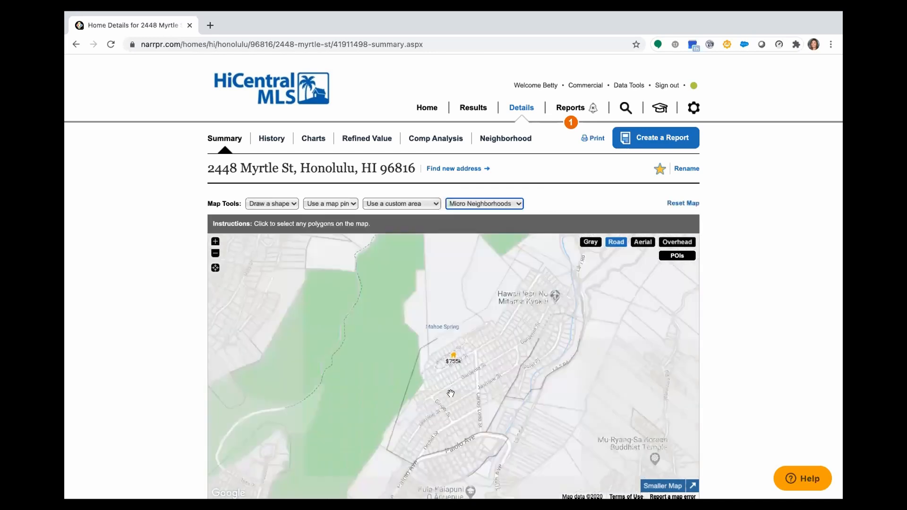
click(501, 335)
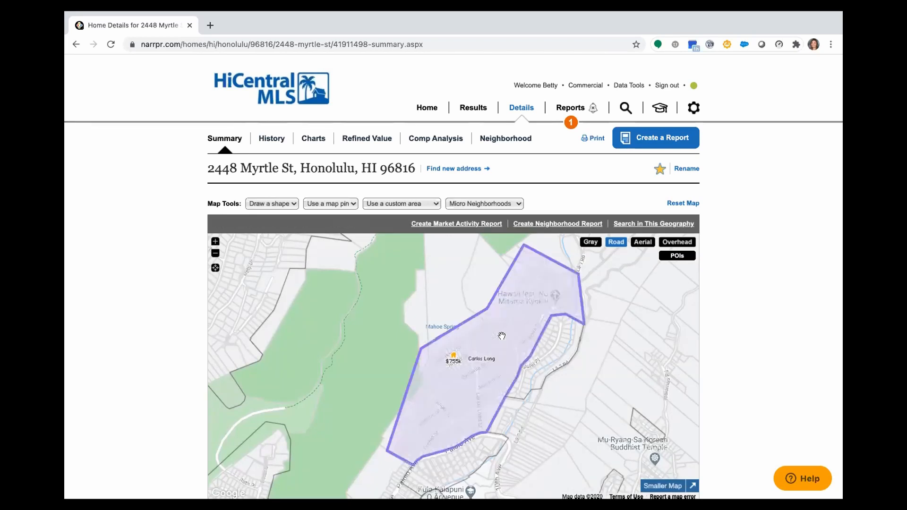
click(280, 199)
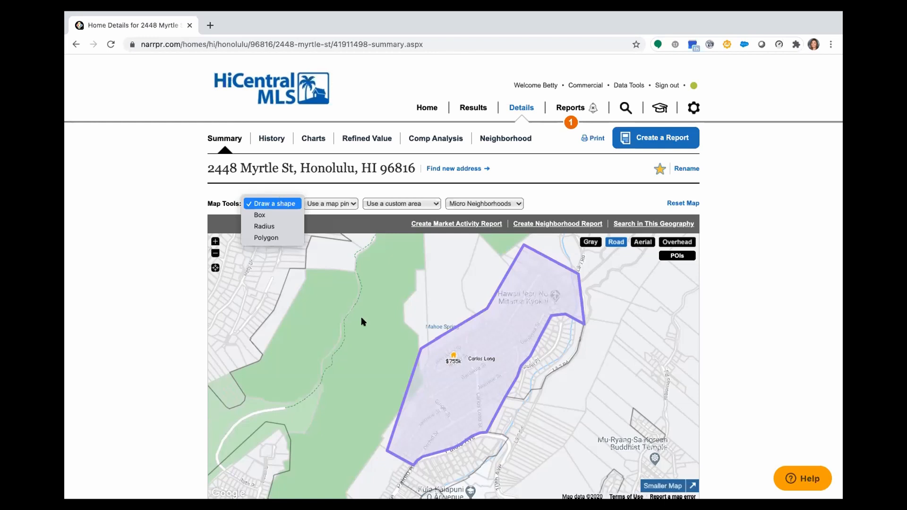
click(461, 383)
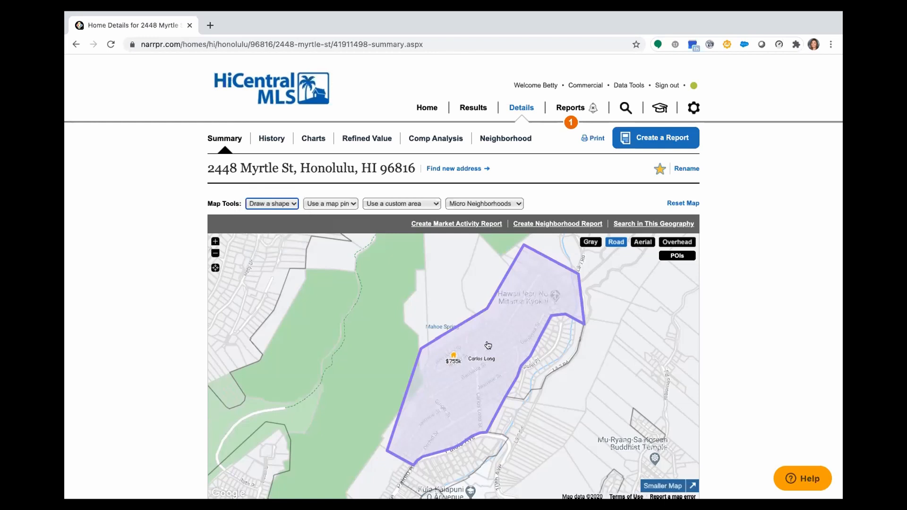
click(478, 224)
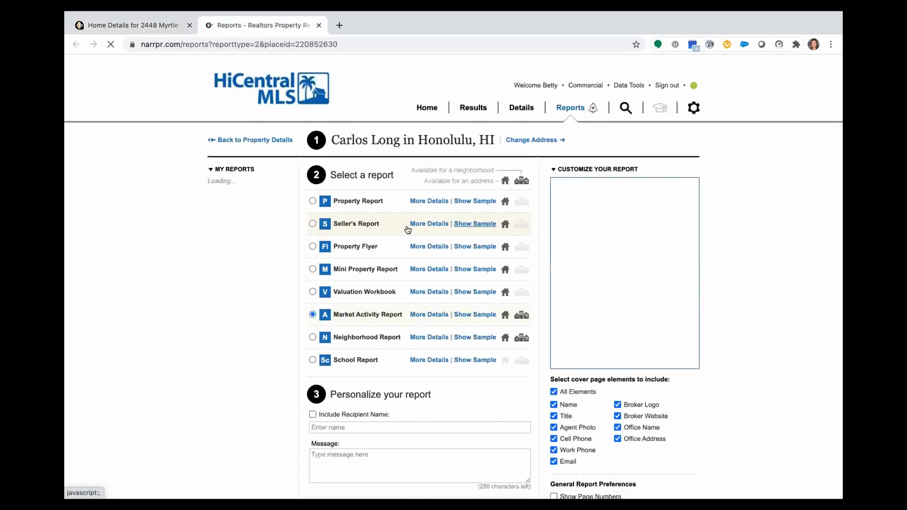
- Expand the Market Activity Report customization options and scroll through the available settings
click(428, 314)
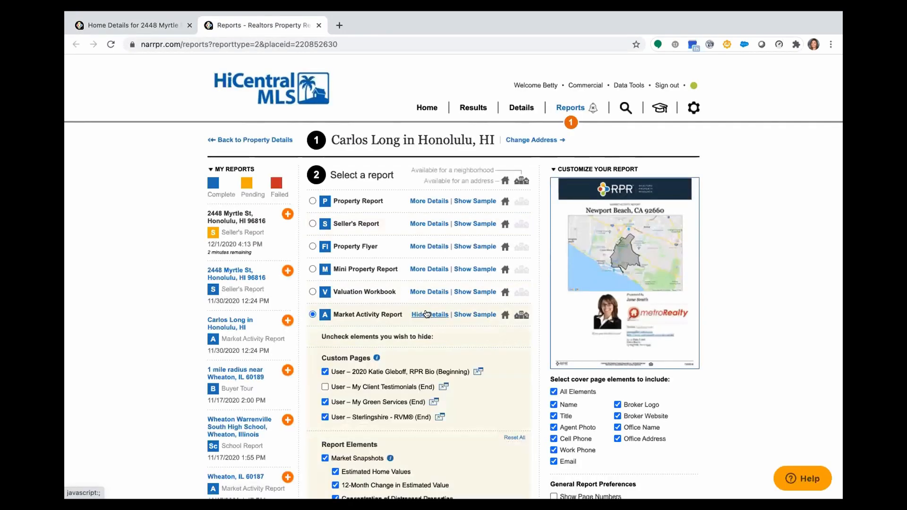
scroll(426, 314, down, 5)
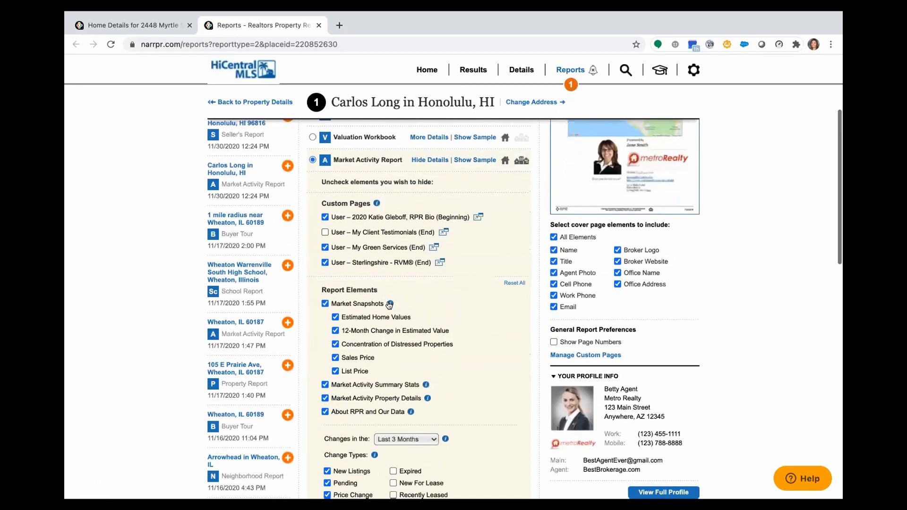
mouse_move(389, 304)
scroll(440, 335, down, 2)
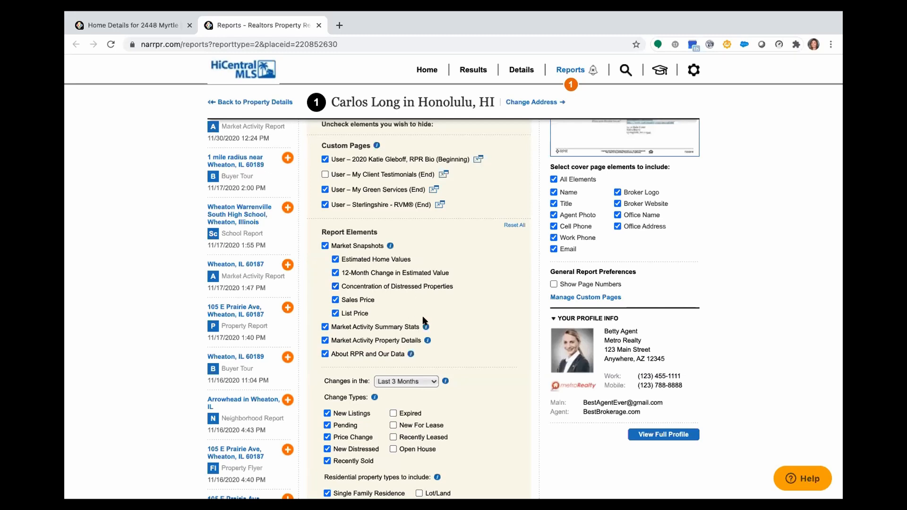
mouse_move(425, 326)
scroll(426, 327, down, 2)
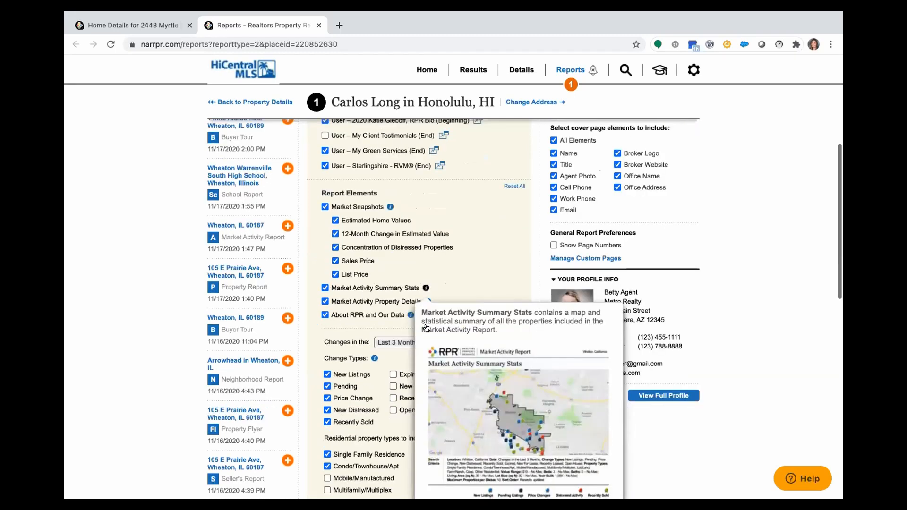
scroll(425, 323, down, 3)
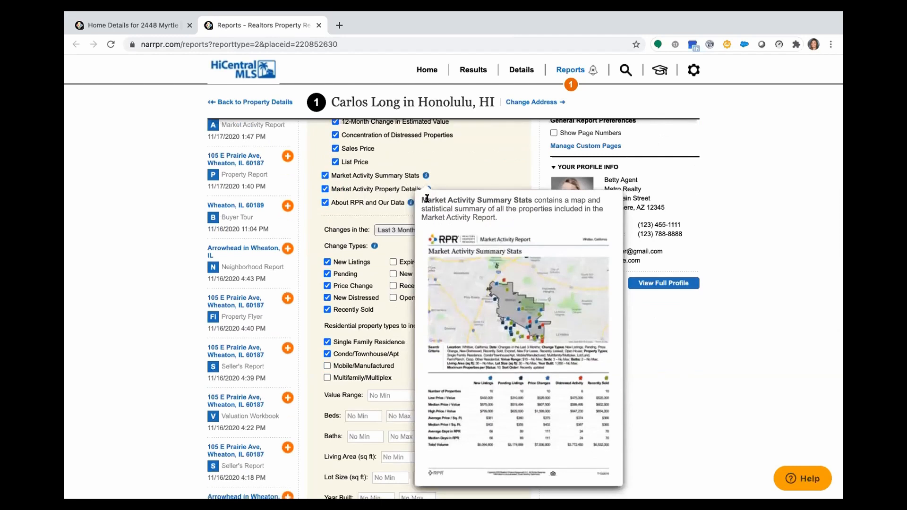
- Limit to last month's changes, exclude New Distressed, Condo/Townhouse/Apt and Farm/Ranch, and run the report
click(378, 229)
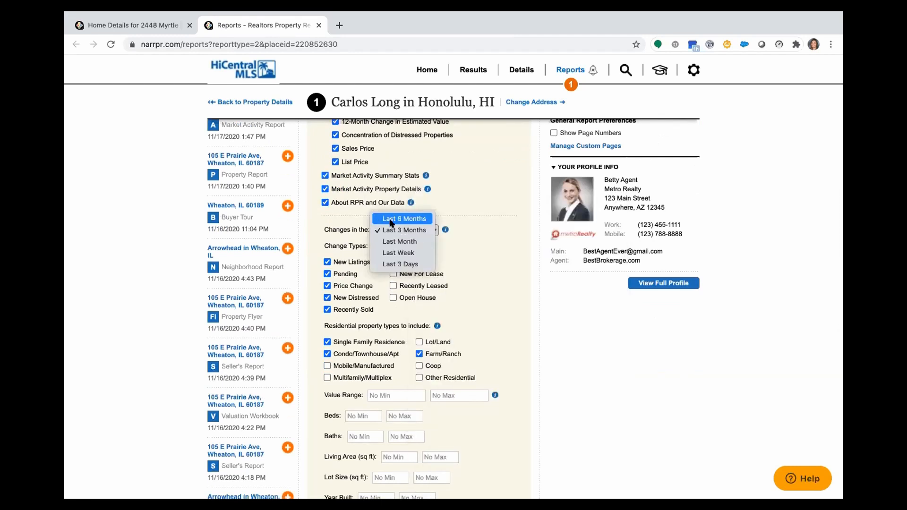
click(393, 242)
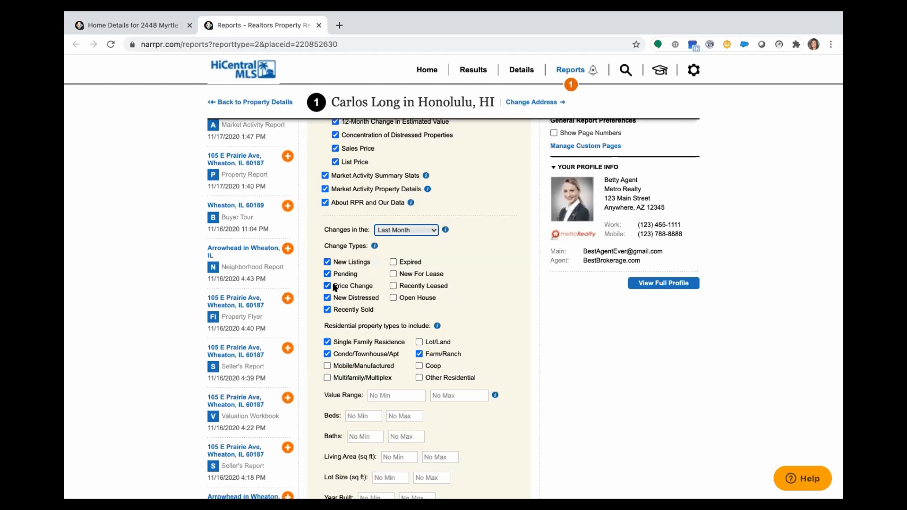
click(327, 298)
click(327, 354)
click(418, 354)
click(405, 391)
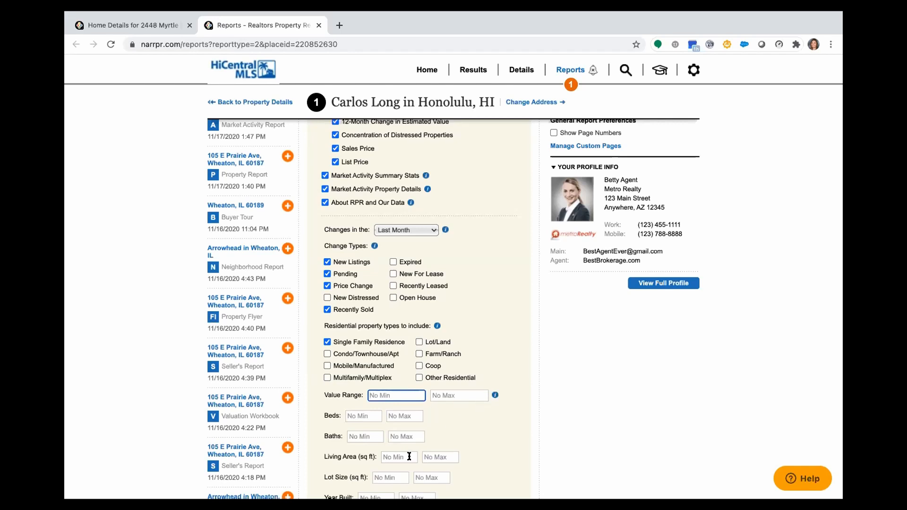
scroll(409, 456, down, 3)
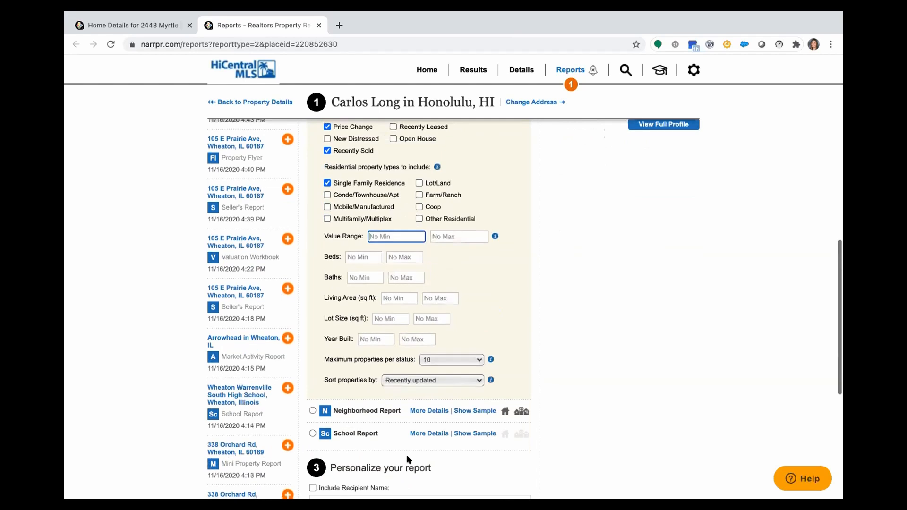
scroll(406, 454, down, 3)
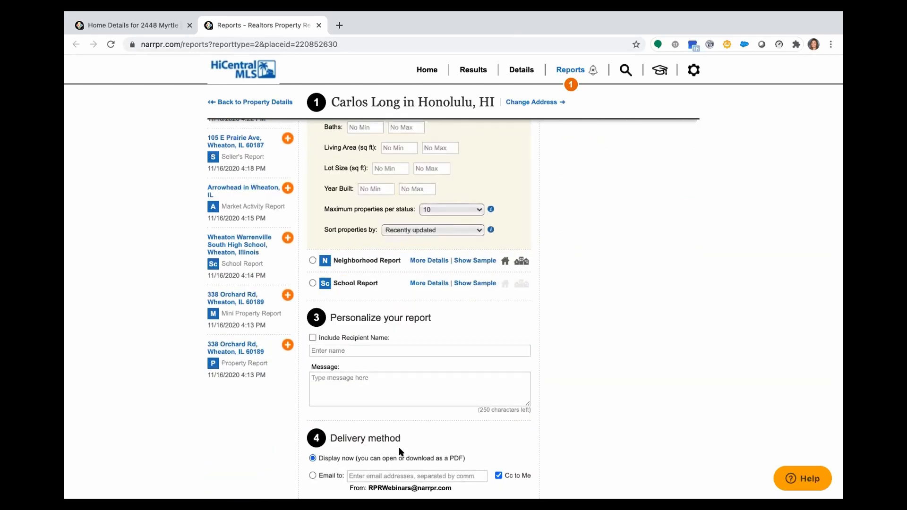
scroll(392, 446, down, 3)
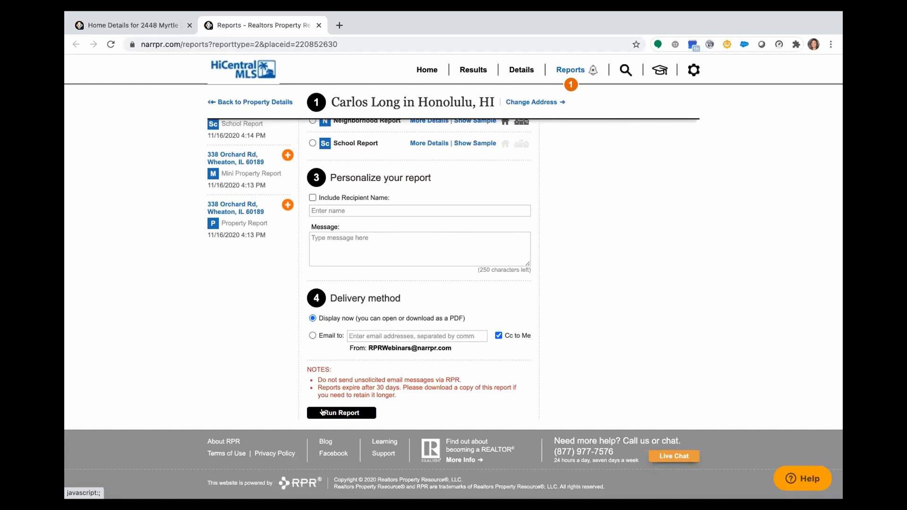
click(322, 412)
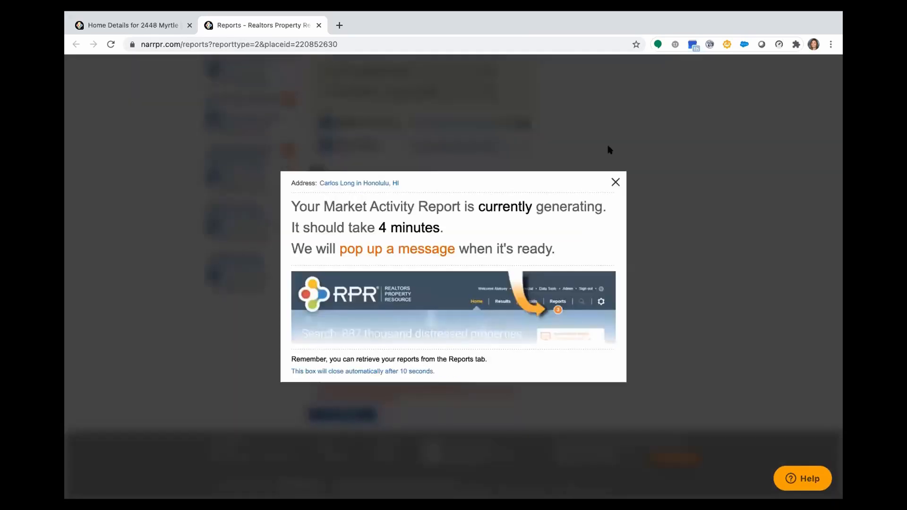
click(614, 183)
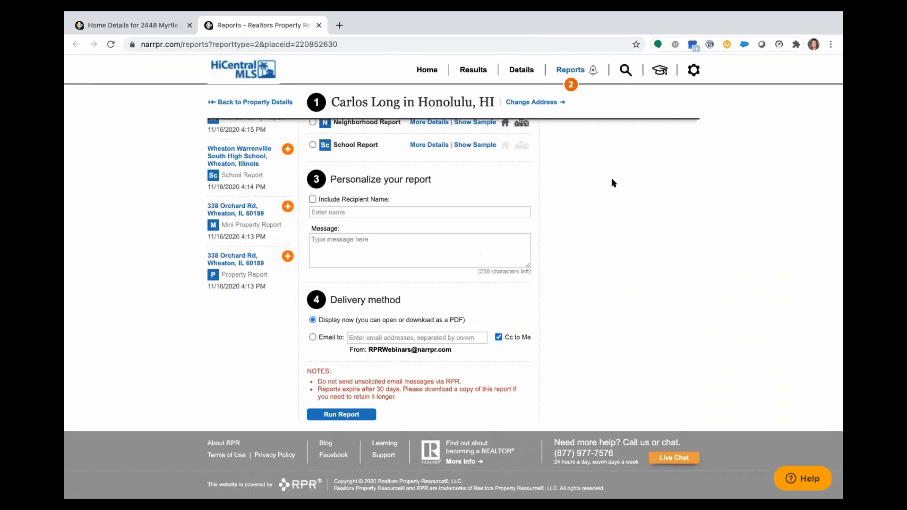